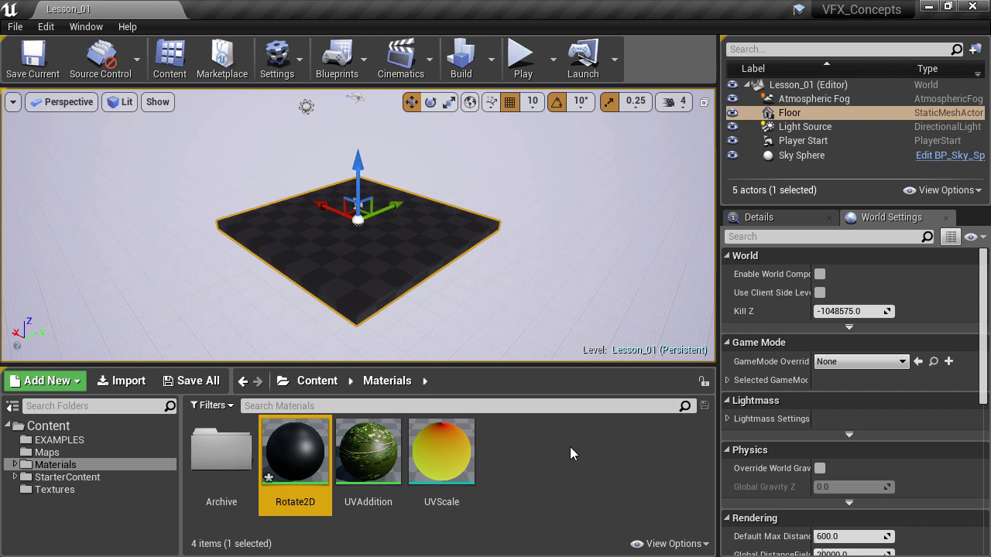
Add a new Material Function asset in the Materials folder and name it MF_Rotate2D
{"action": "right_click", "coordinate": [516, 445]}
{"action": "mouse_move", "coordinate": [588, 455]}
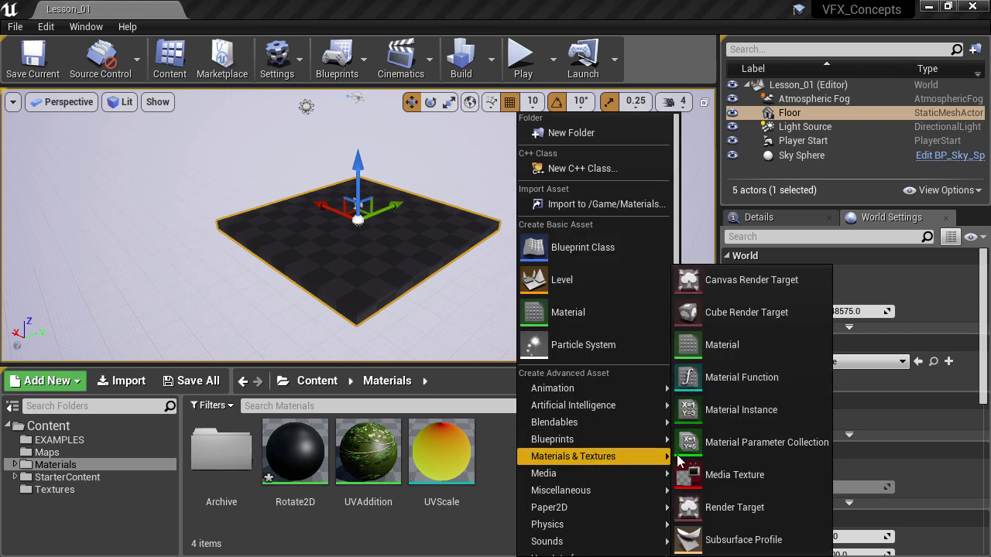
{"action": "left_click", "coordinate": [766, 378]}
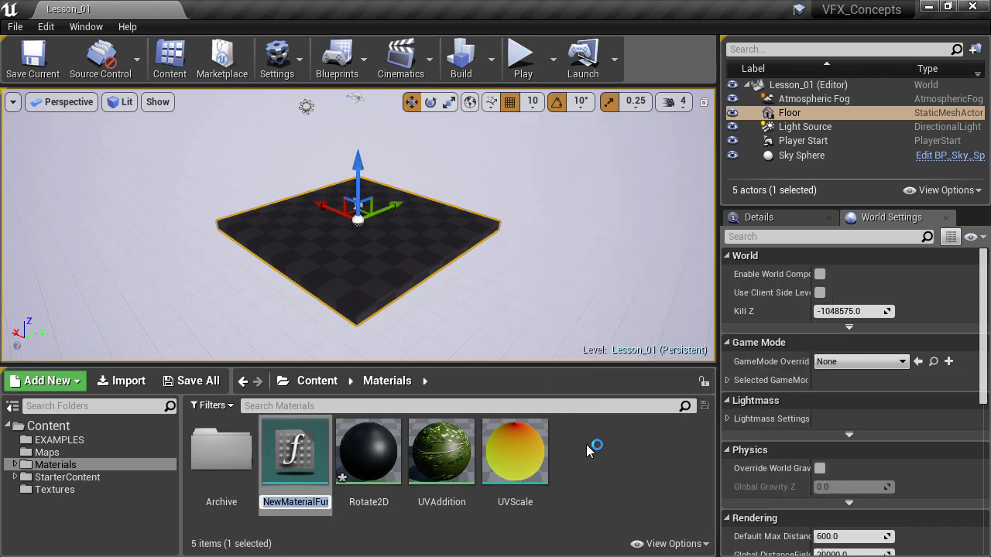
{"action": "type", "text": "MF_Rotate2D"}
{"action": "key", "text": "Return"}
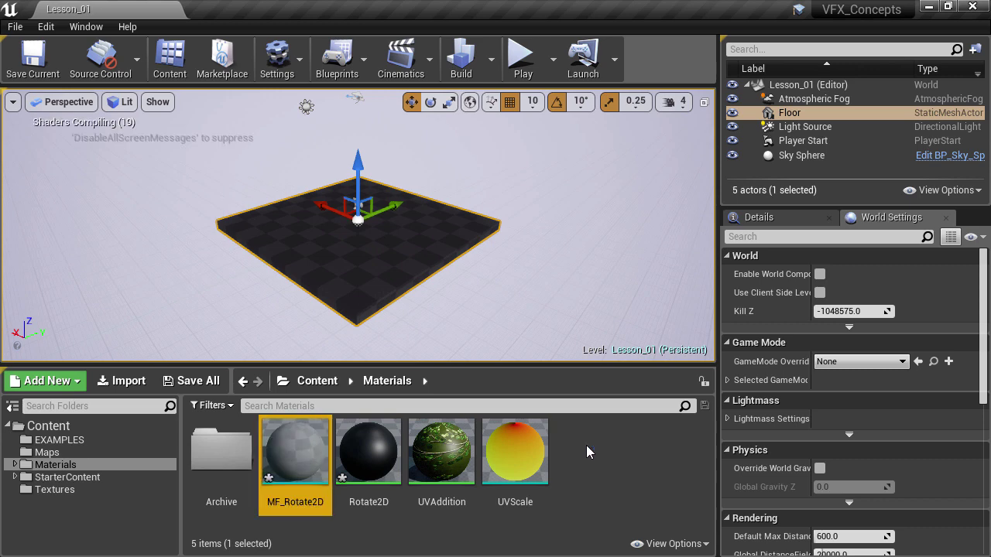
Open MF_Rotate2D and add a Vector2 function input named inPoint
{"action": "double_click", "coordinate": [296, 449]}
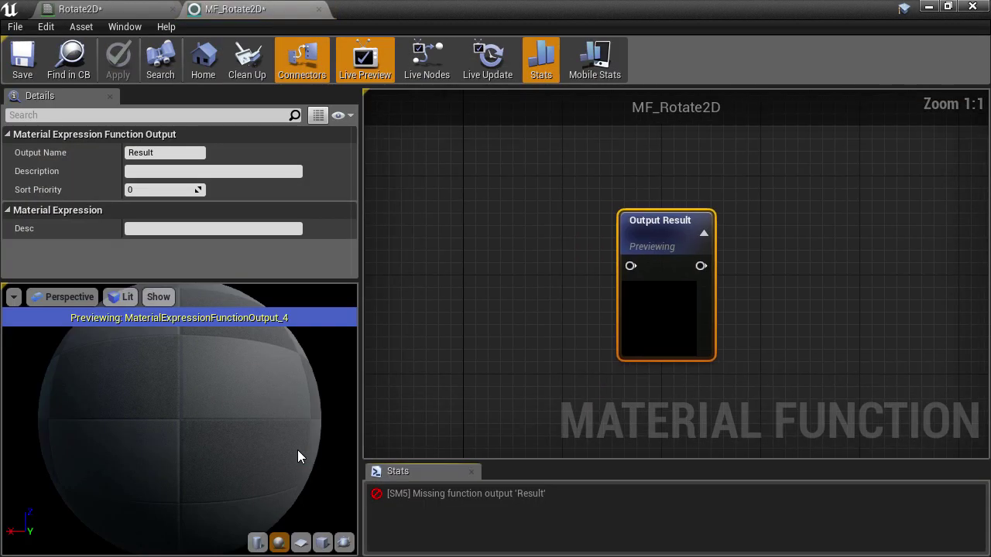
{"action": "right_click_drag", "start_coordinate": [462, 298], "coordinate": [732, 294]}
{"action": "scroll", "coordinate": [732, 294], "scroll_direction": "down", "scroll_amount": 1}
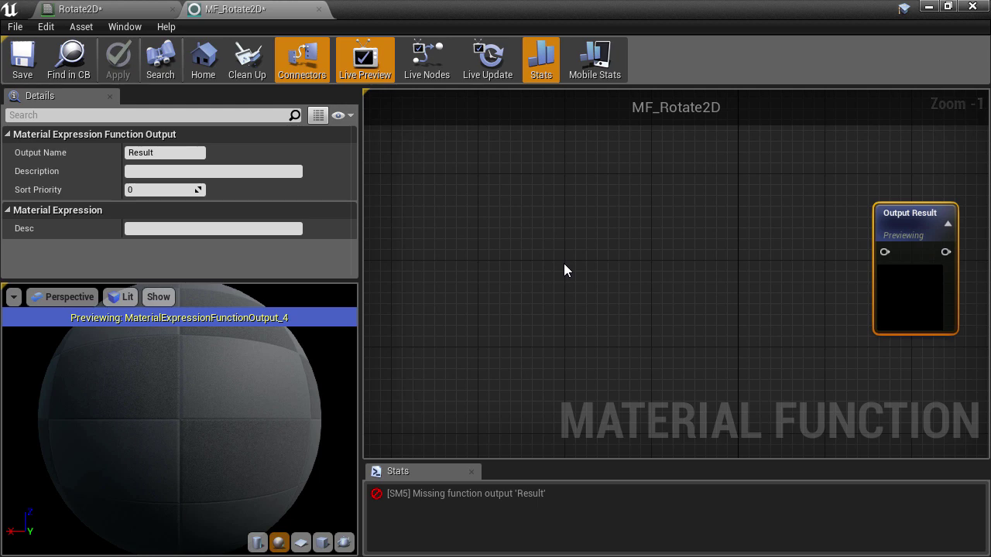
{"action": "right_click", "coordinate": [443, 243]}
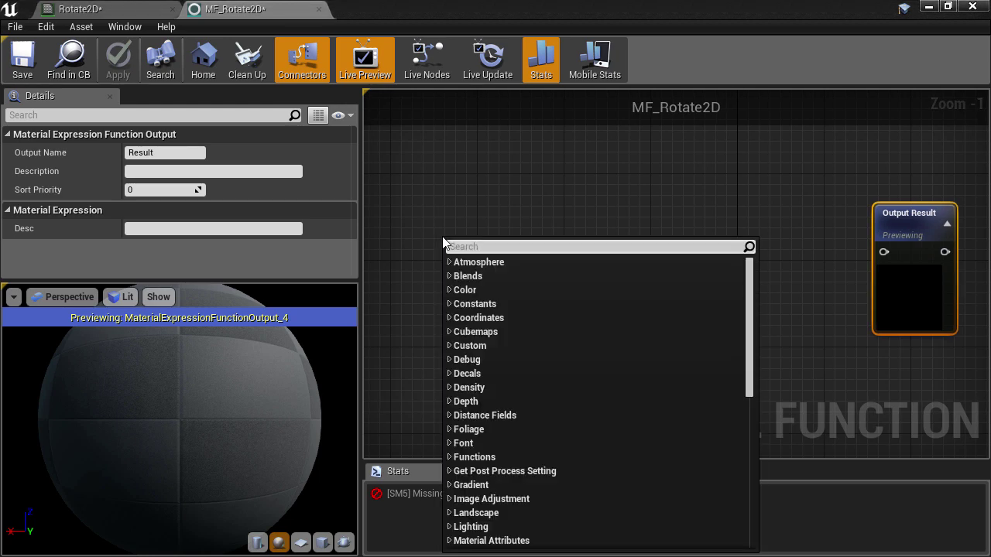
{"action": "type", "text": "functio"}
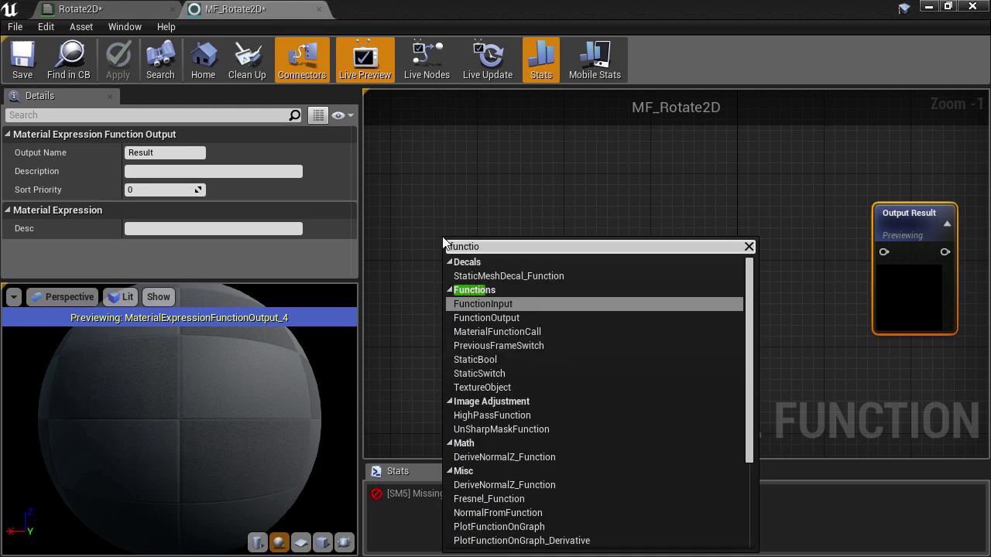
{"action": "key", "text": "Return"}
{"action": "left_click_drag", "start_coordinate": [443, 243], "coordinate": [435, 224]}
{"action": "left_click", "coordinate": [182, 153]}
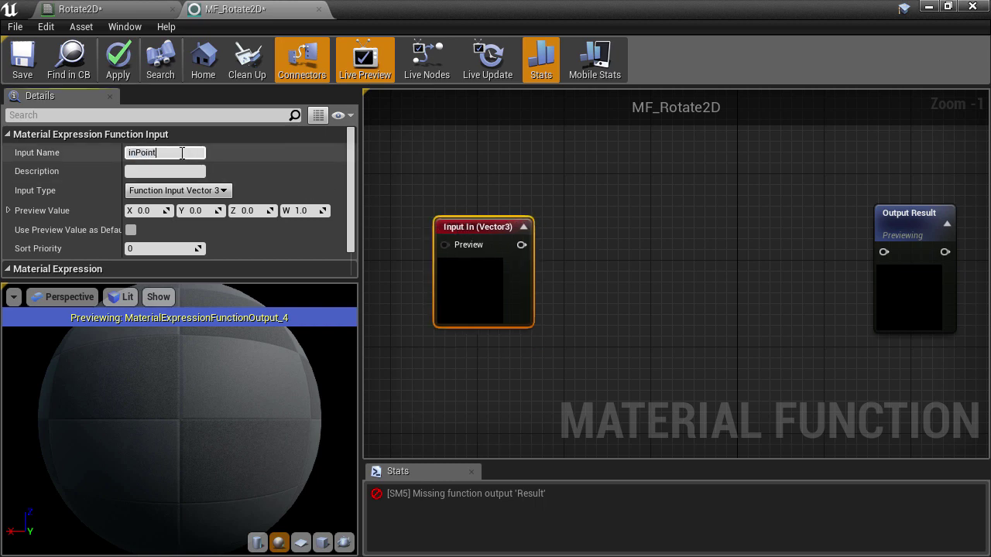
{"action": "key", "text": "Return"}
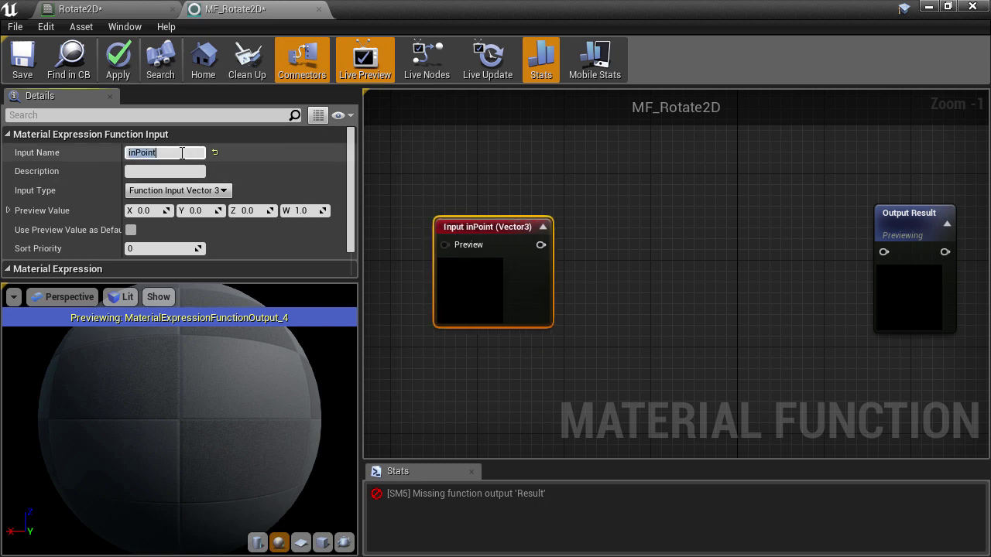
{"action": "left_click", "coordinate": [193, 191]}
{"action": "left_click", "coordinate": [195, 215]}
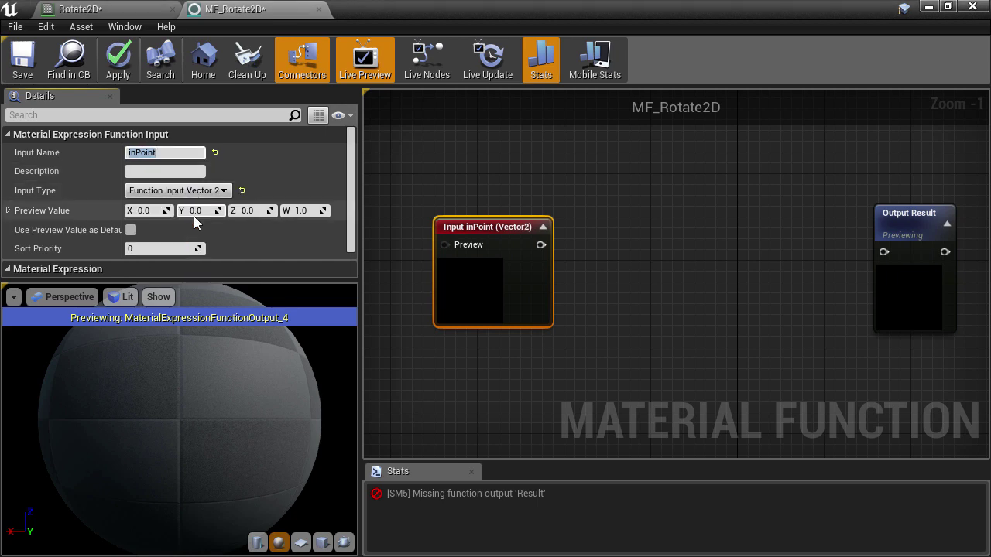
{"action": "left_click_drag", "start_coordinate": [476, 305], "coordinate": [456, 250]}
Duplicate inPoint into a second Vector2 input named pivotPoint
{"action": "key", "text": "ctrl+w"}
{"action": "left_click_drag", "start_coordinate": [508, 311], "coordinate": [488, 378]}
{"action": "left_click", "coordinate": [189, 152]}
{"action": "type", "text": "pivot"}
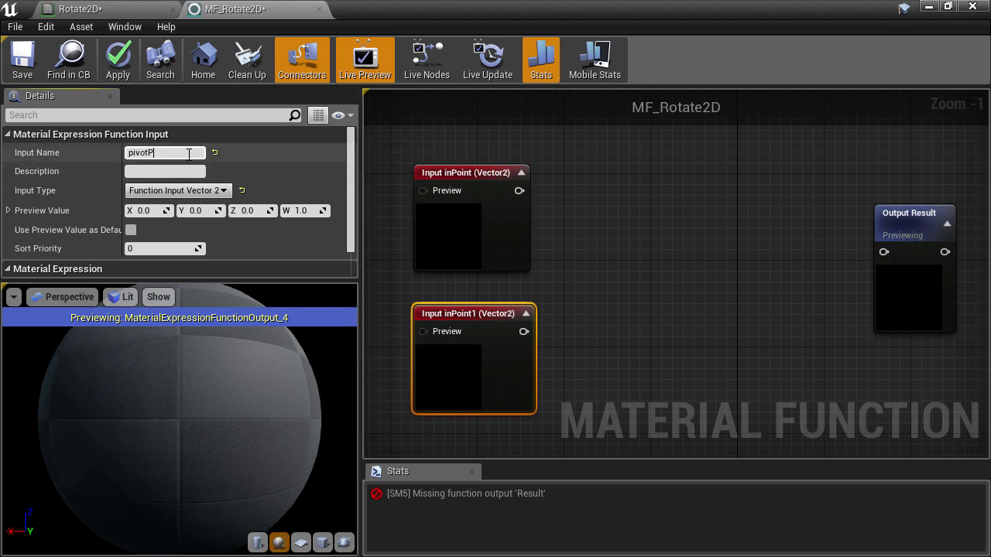
{"action": "key", "text": "Return"}
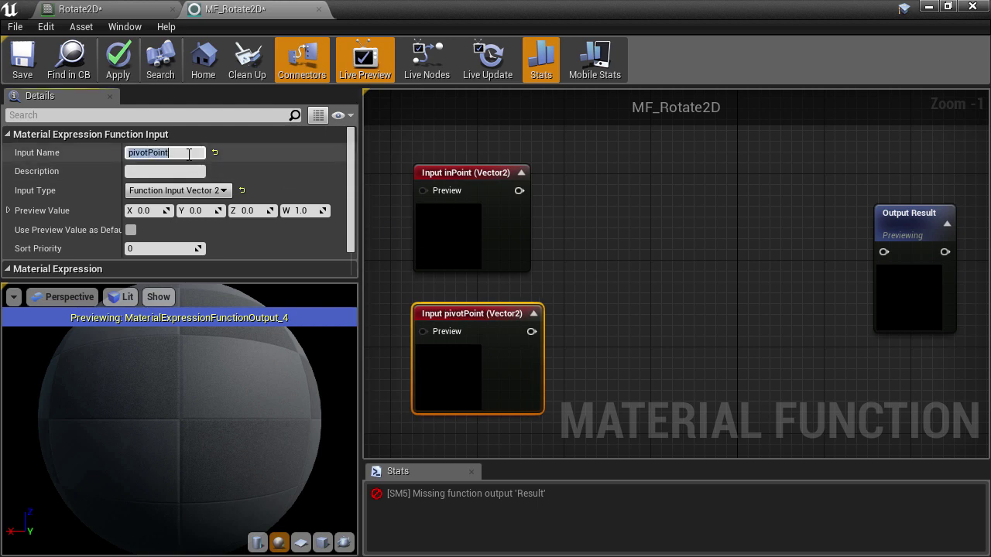
{"action": "right_click_drag", "start_coordinate": [566, 287], "coordinate": [580, 155]}
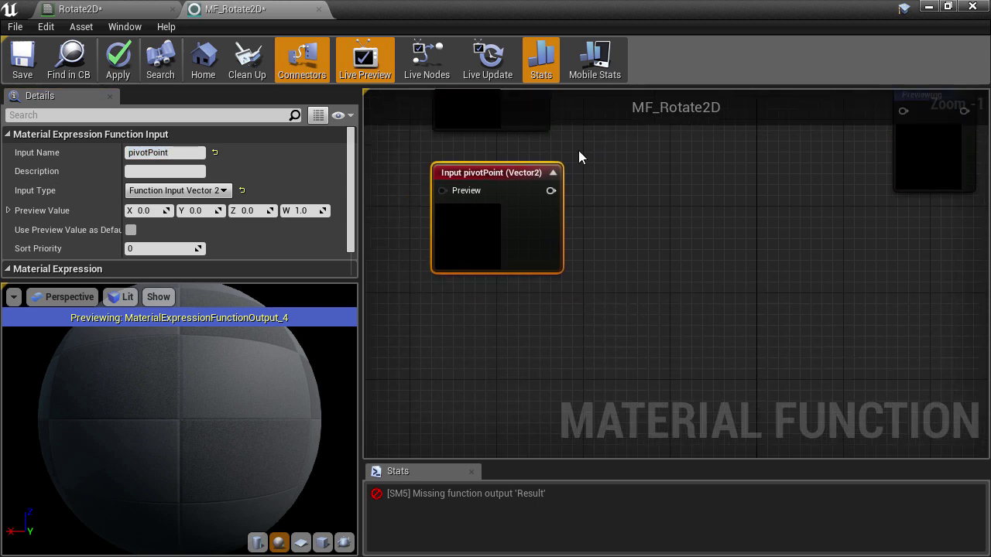
Add a third function input named angle with Scalar type
{"action": "right_click", "coordinate": [438, 318]}
{"action": "type", "text": "func"}
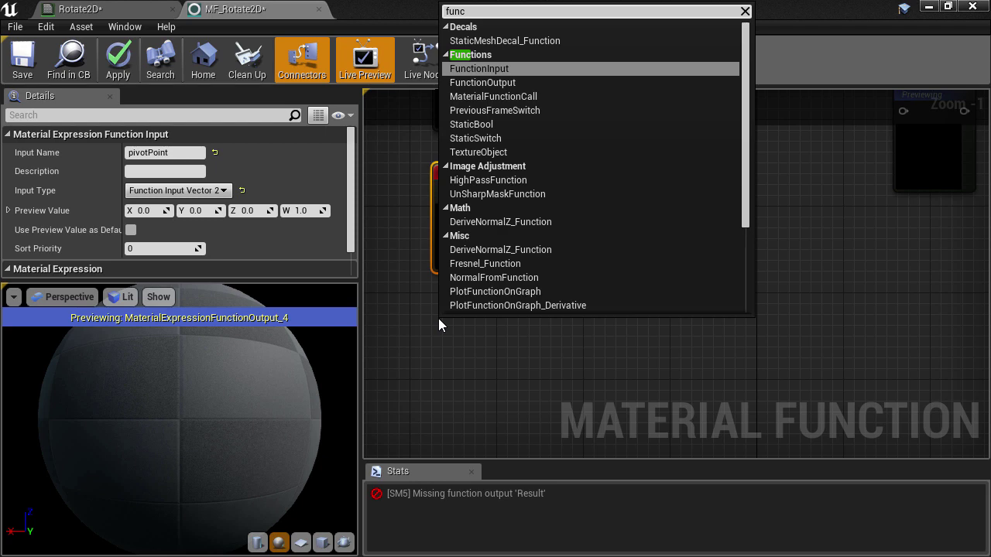
{"action": "key", "text": "Return"}
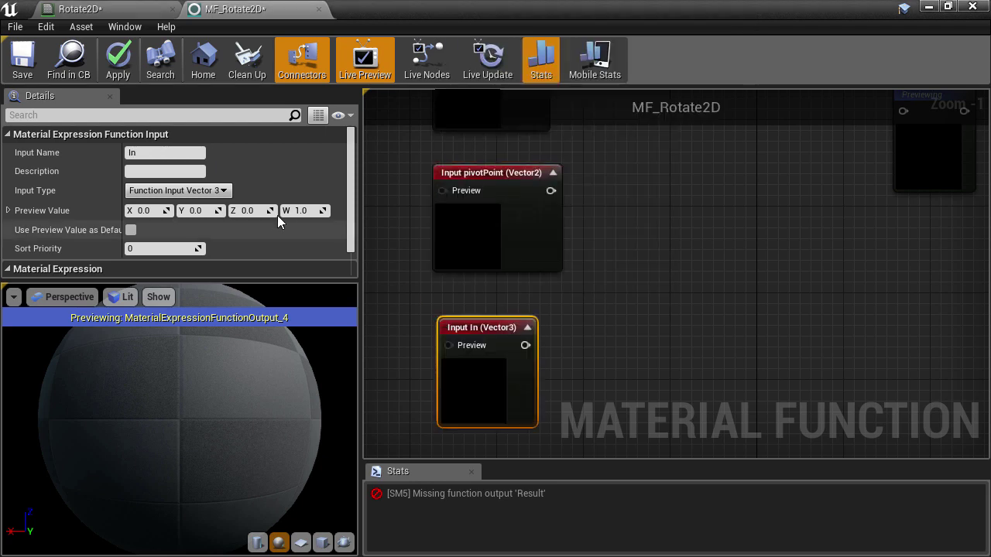
{"action": "left_click", "coordinate": [211, 191]}
{"action": "left_click", "coordinate": [209, 204]}
{"action": "left_click", "coordinate": [168, 152]}
{"action": "type", "text": "angle"}
{"action": "key", "text": "Return"}
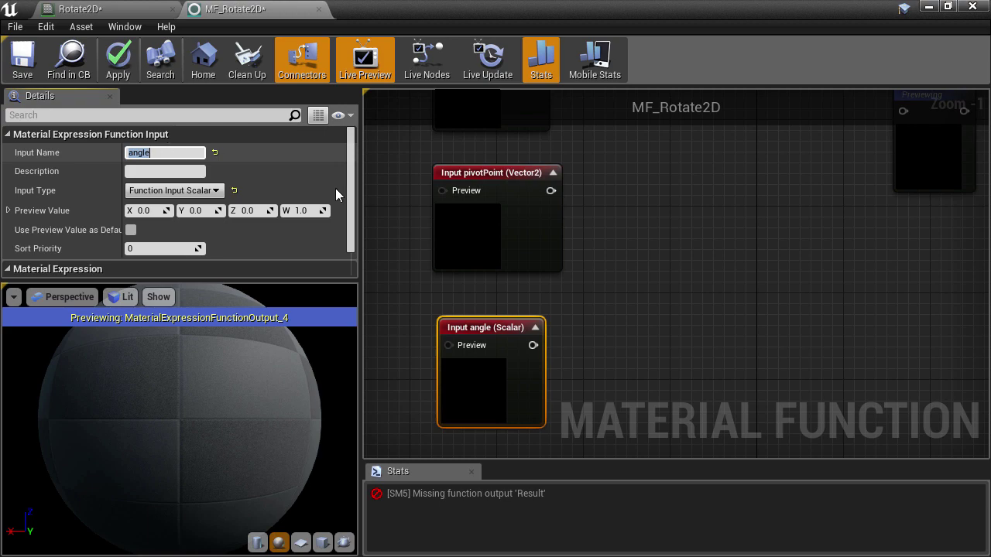
{"action": "scroll", "coordinate": [730, 270], "scroll_direction": "down", "scroll_amount": 2}
Cut the TexCoord, Cos & Sin and coordinate node network out of the Rotate2D material graph
{"action": "left_click", "coordinate": [76, 14]}
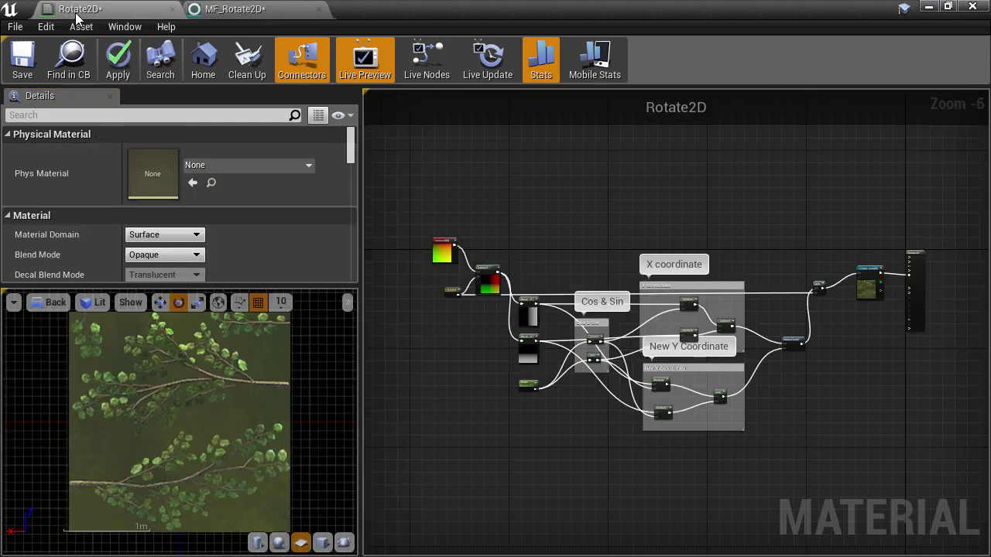
{"action": "scroll", "coordinate": [544, 240], "scroll_direction": "up", "scroll_amount": 2}
{"action": "right_click_drag", "start_coordinate": [540, 259], "coordinate": [630, 187]}
{"action": "left_click_drag", "start_coordinate": [593, 192], "coordinate": [486, 236]}
{"action": "right_click_drag", "start_coordinate": [485, 236], "coordinate": [447, 255]}
{"action": "scroll", "coordinate": [439, 286], "scroll_direction": "down", "scroll_amount": 1}
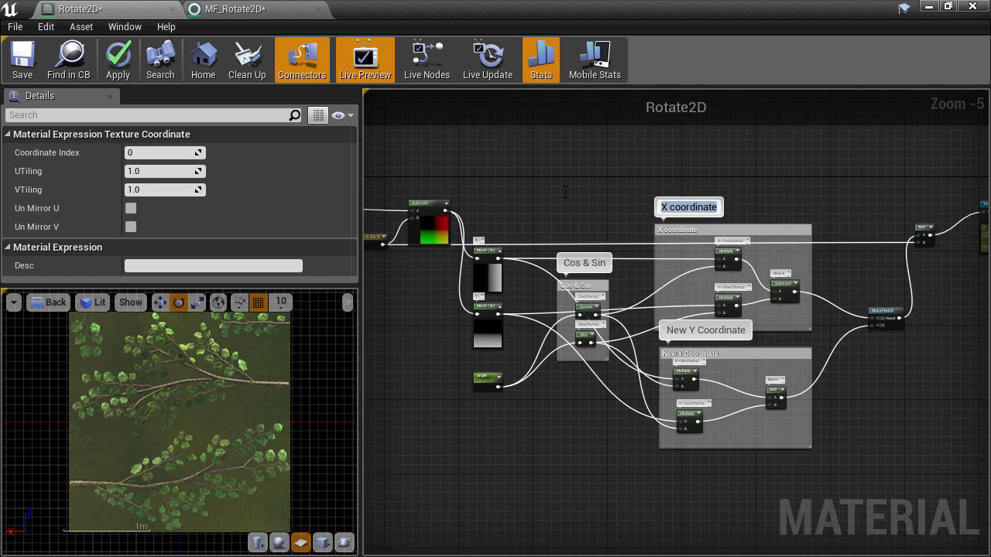
{"action": "right_click_drag", "start_coordinate": [502, 169], "coordinate": [579, 166]}
{"action": "left_click_drag", "start_coordinate": [438, 141], "coordinate": [848, 462]}
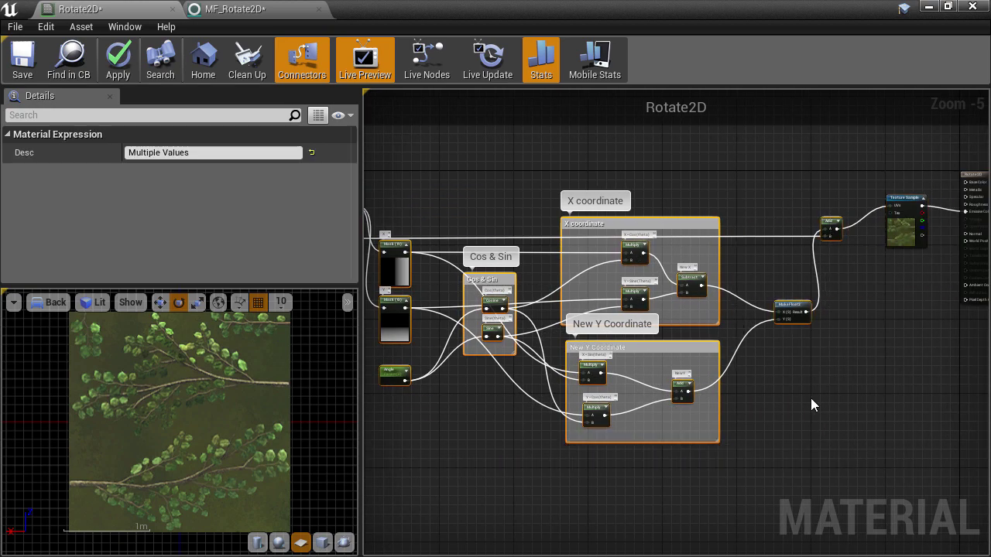
{"action": "key", "text": "Delete"}
{"action": "left_click", "coordinate": [252, 11]}
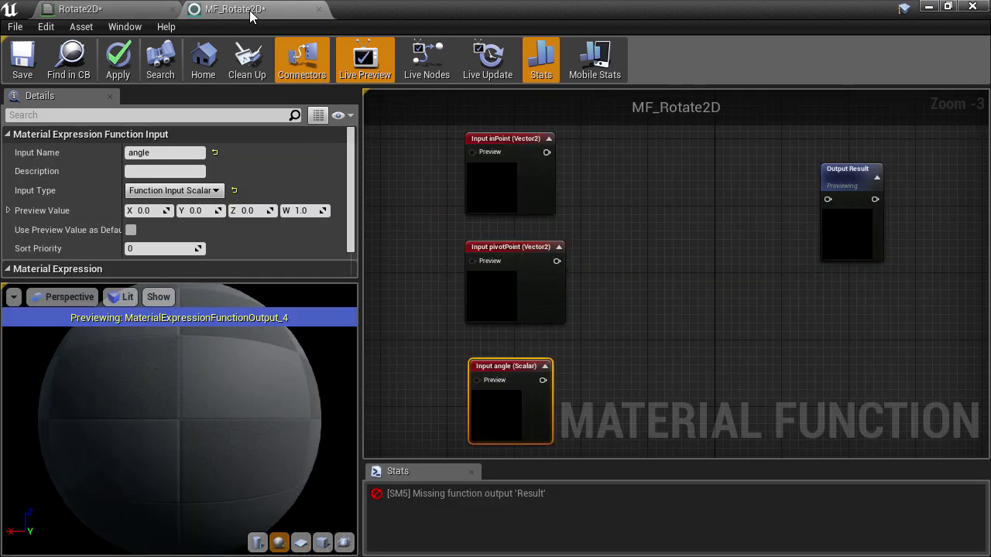
Move the three inputs left, paste the rotation network into MF_Rotate2D, and close the Stats panel
{"action": "left_click", "coordinate": [614, 256]}
{"action": "scroll", "coordinate": [616, 256], "scroll_direction": "down", "scroll_amount": 2}
{"action": "scroll", "coordinate": [968, 256], "scroll_direction": "down", "scroll_amount": 2}
{"action": "left_click_drag", "start_coordinate": [716, 209], "coordinate": [785, 332]}
{"action": "left_click_drag", "start_coordinate": [754, 271], "coordinate": [422, 312]}
{"action": "left_click", "coordinate": [612, 252]}
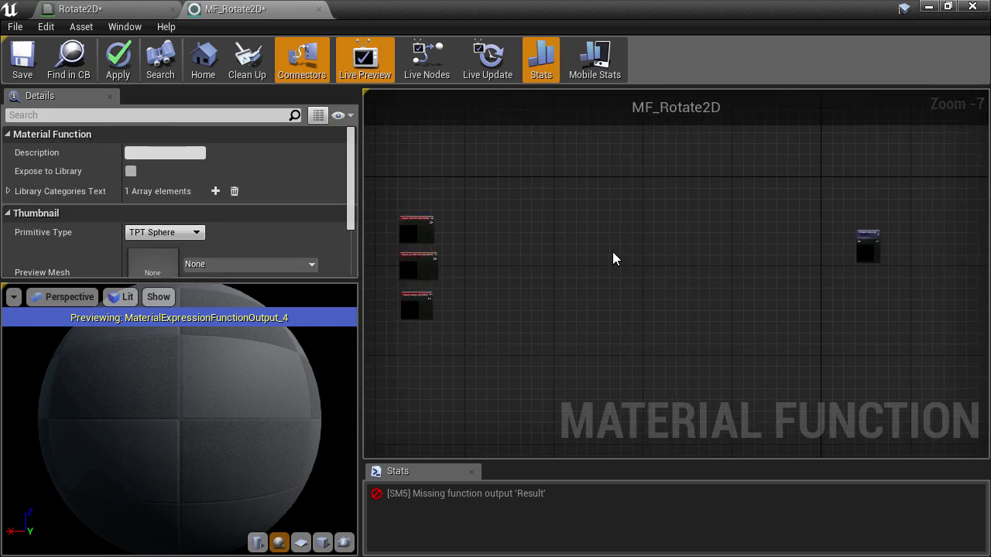
{"action": "key", "text": "ctrl+v"}
{"action": "scroll", "coordinate": [480, 262], "scroll_direction": "up", "scroll_amount": 4}
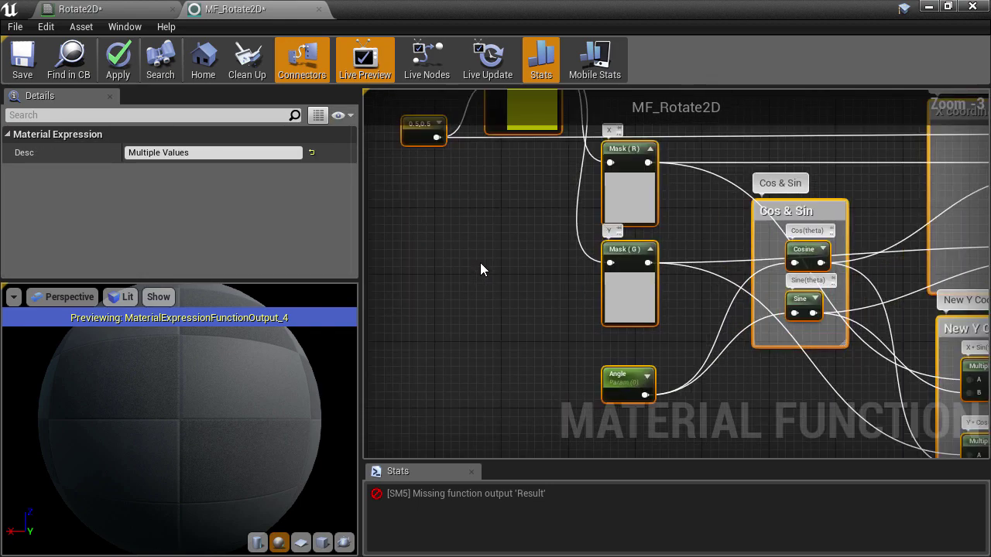
{"action": "left_click", "coordinate": [479, 263]}
{"action": "scroll", "coordinate": [551, 244], "scroll_direction": "up", "scroll_amount": 2}
{"action": "right_click_drag", "start_coordinate": [599, 257], "coordinate": [633, 350]}
{"action": "left_click", "coordinate": [471, 471]}
Wire inPoint and pivotPoint into Subtract A and B, with the 0.5,0.5 constant on pivotPoint's preview
{"action": "left_click_drag", "start_coordinate": [532, 290], "coordinate": [758, 196]}
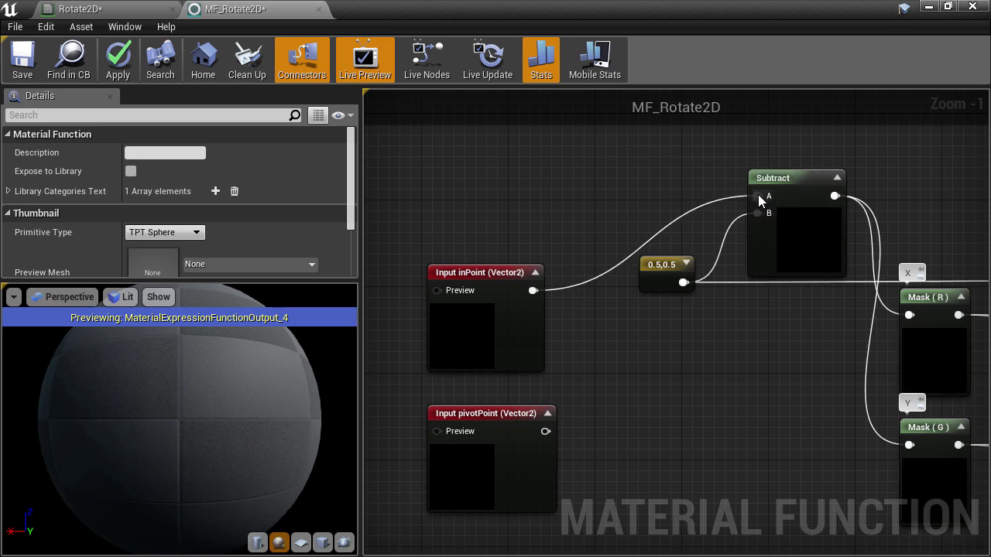
{"action": "right_click_drag", "start_coordinate": [639, 379], "coordinate": [599, 358]}
{"action": "left_click_drag", "start_coordinate": [557, 370], "coordinate": [772, 154]}
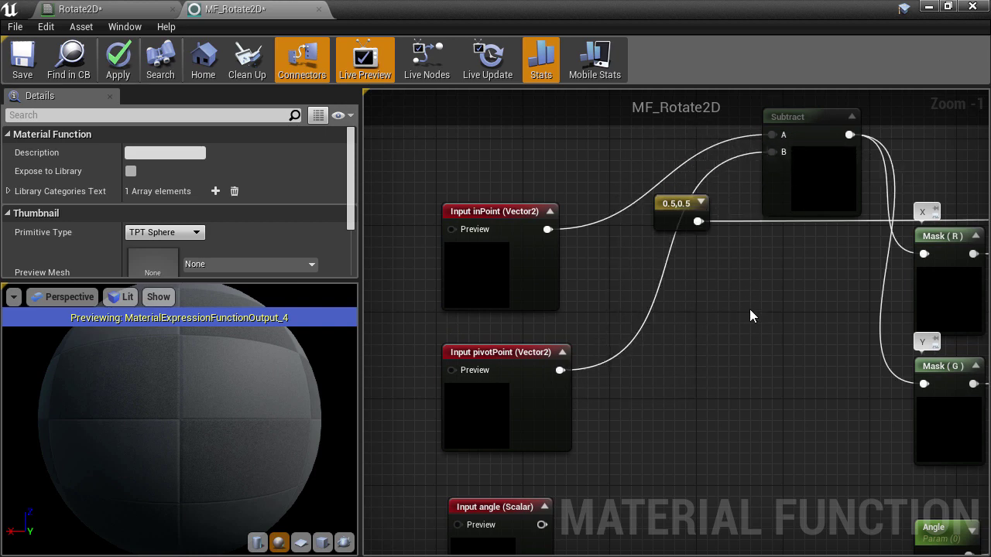
{"action": "left_click_drag", "start_coordinate": [675, 204], "coordinate": [628, 370]}
{"action": "left_click_drag", "start_coordinate": [381, 385], "coordinate": [441, 353]}
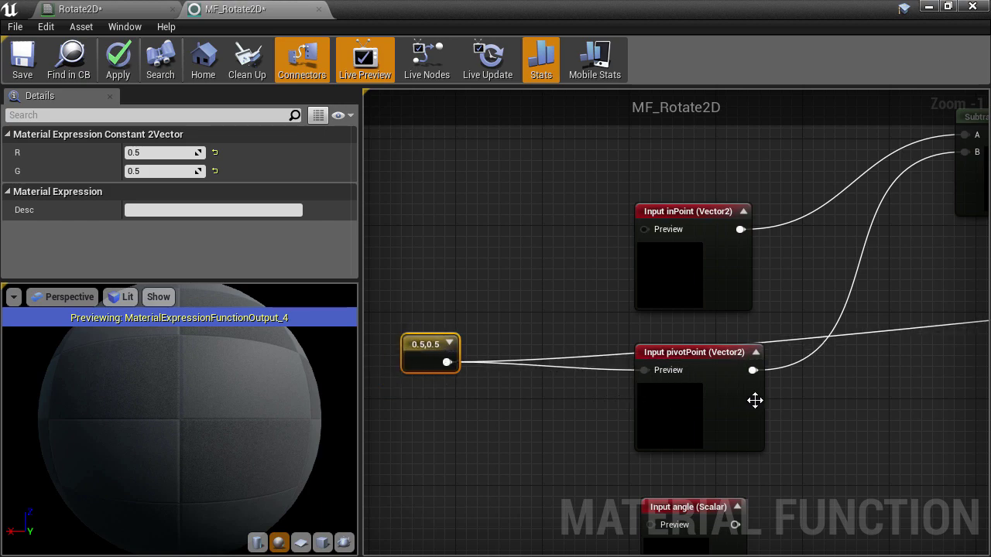
Reroute pivotPoint's output to the Add node's B input
{"action": "right_click_drag", "start_coordinate": [855, 414], "coordinate": [720, 398]}
{"action": "scroll", "coordinate": [608, 398], "scroll_direction": "down", "scroll_amount": 2}
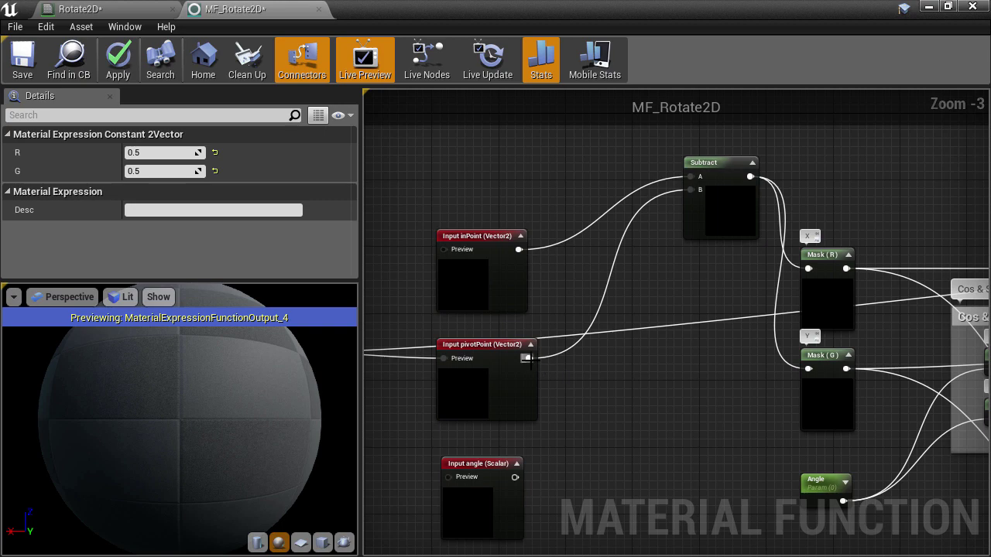
{"action": "right_click_drag", "start_coordinate": [570, 349], "coordinate": [161, 349]}
{"action": "mouse_move", "coordinate": [886, 243]}
{"action": "left_mouse_down"}
{"action": "mouse_move", "coordinate": [948, 221]}
{"action": "mouse_move", "coordinate": [890, 246]}
{"action": "mouse_move", "coordinate": [903, 239]}
{"action": "left_mouse_up"}
{"action": "right_click_drag", "start_coordinate": [543, 180], "coordinate": [538, 341]}
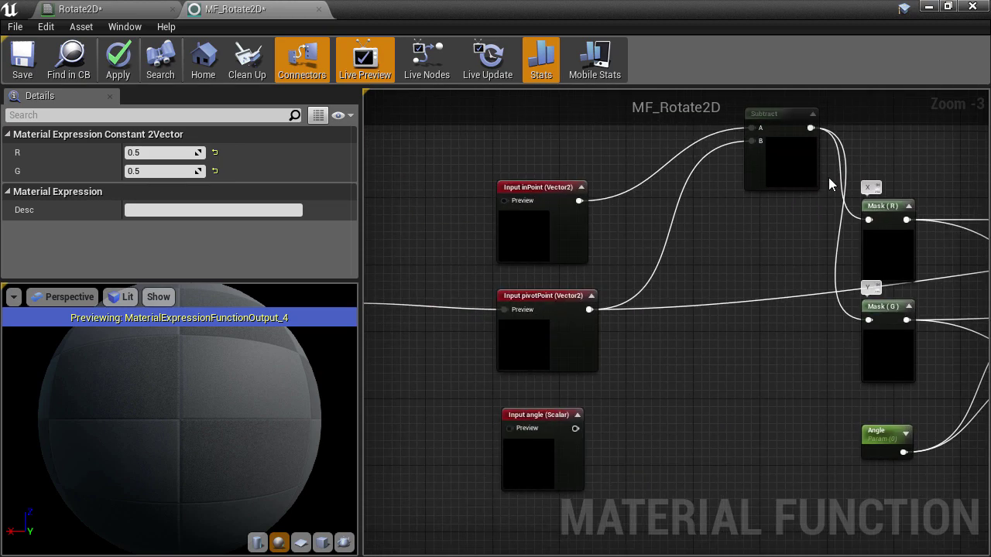
Make pivotPoint and inPoint use preview values as defaults, with TexCoord[0] feeding inPoint's preview
{"action": "left_click", "coordinate": [538, 334]}
{"action": "left_click", "coordinate": [130, 230]}
{"action": "right_click_drag", "start_coordinate": [364, 230], "coordinate": [544, 181]}
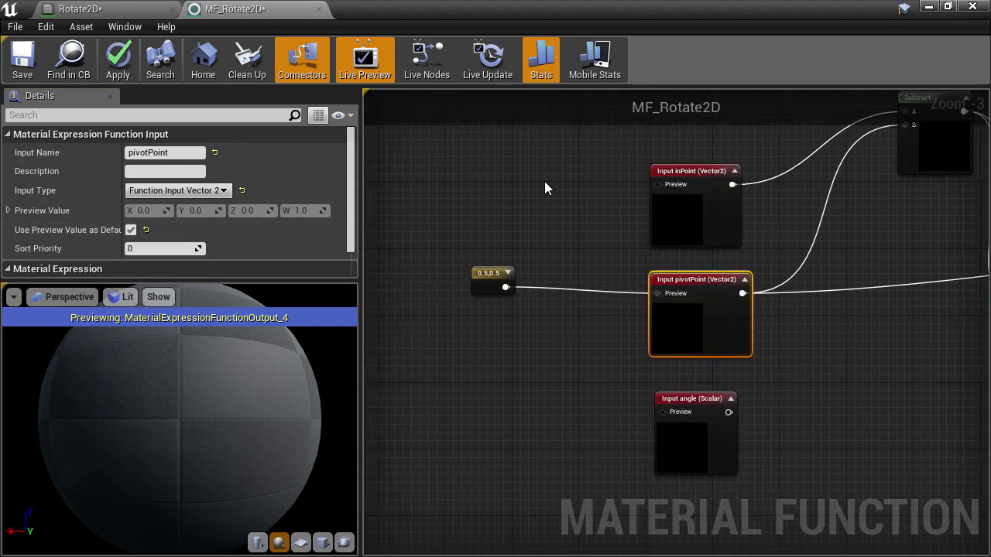
{"action": "right_click", "coordinate": [545, 184]}
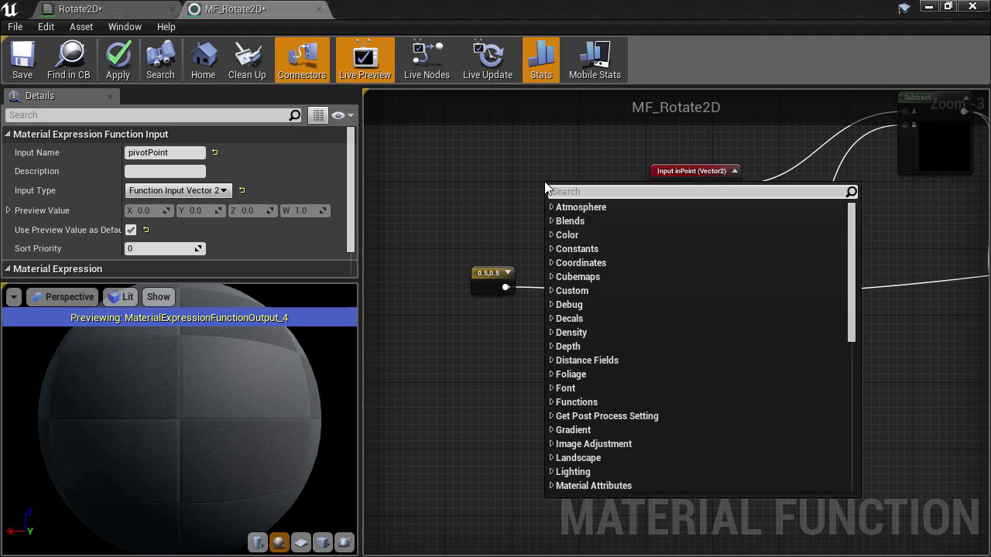
{"action": "type", "text": "coor"}
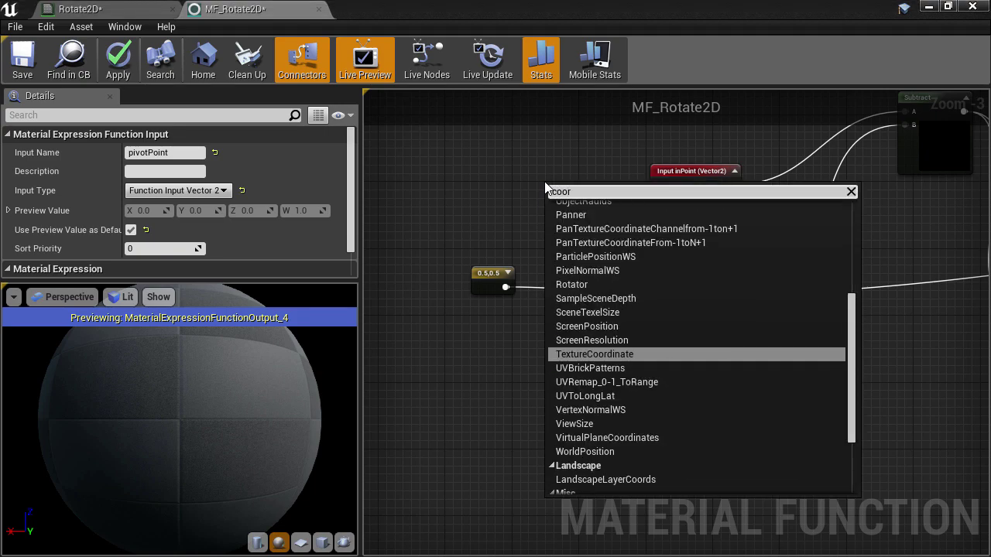
{"action": "key", "text": "Return"}
{"action": "left_click_drag", "start_coordinate": [517, 193], "coordinate": [656, 191]}
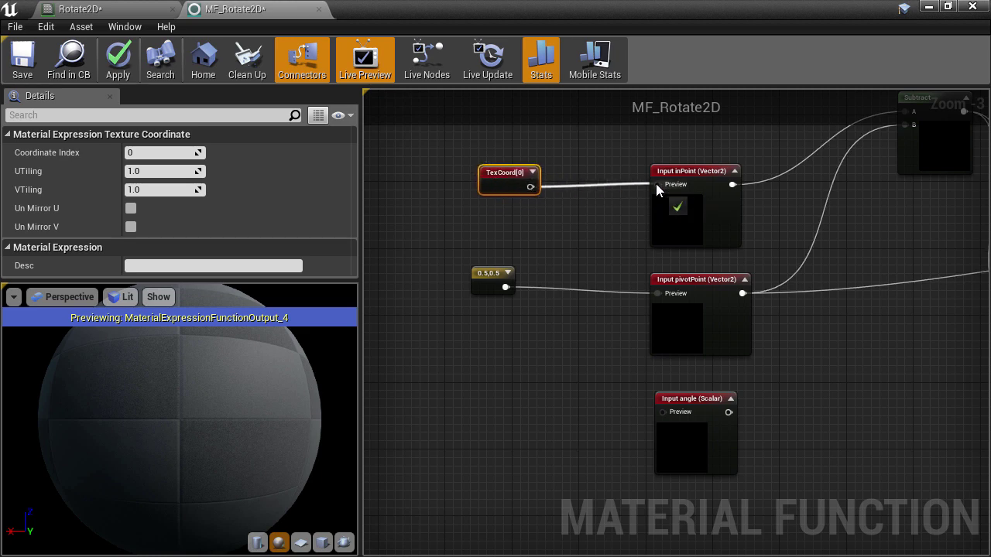
{"action": "left_click", "coordinate": [698, 173]}
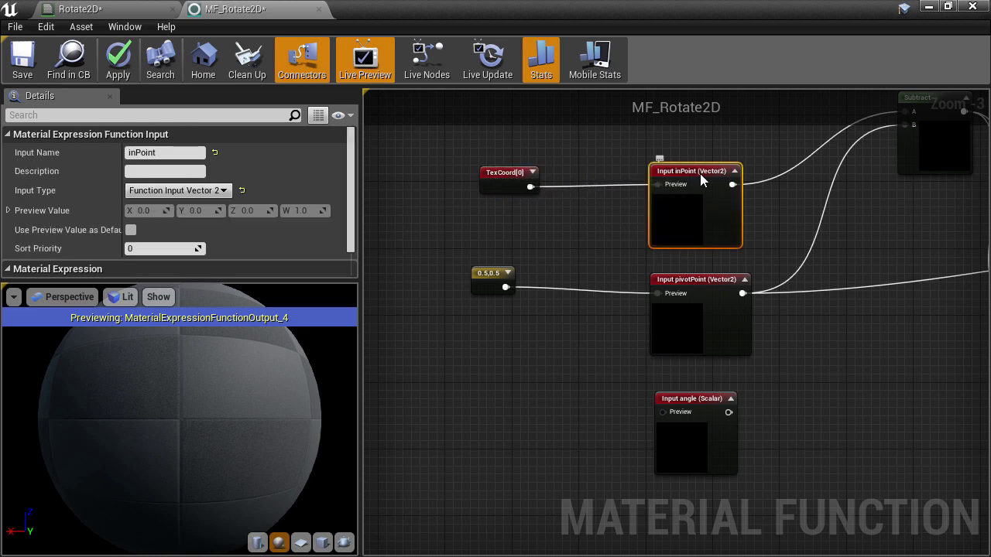
{"action": "left_click", "coordinate": [131, 230]}
Feed the Angle parameter into angle's preview, wire angle to Cosine and Sine, and use its preview default
{"action": "right_click_drag", "start_coordinate": [862, 388], "coordinate": [544, 332]}
{"action": "mouse_move", "coordinate": [665, 360]}
{"action": "left_mouse_down"}
{"action": "mouse_move", "coordinate": [407, 357]}
{"action": "mouse_move", "coordinate": [655, 369]}
{"action": "left_mouse_up"}
{"action": "right_click_drag", "start_coordinate": [656, 370], "coordinate": [483, 344]}
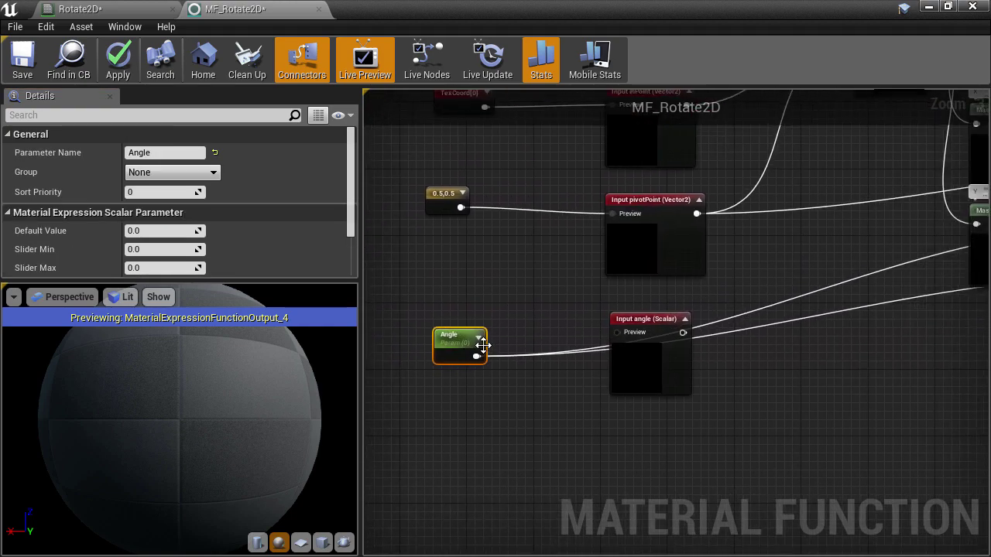
{"action": "left_click_drag", "start_coordinate": [476, 356], "coordinate": [617, 332]}
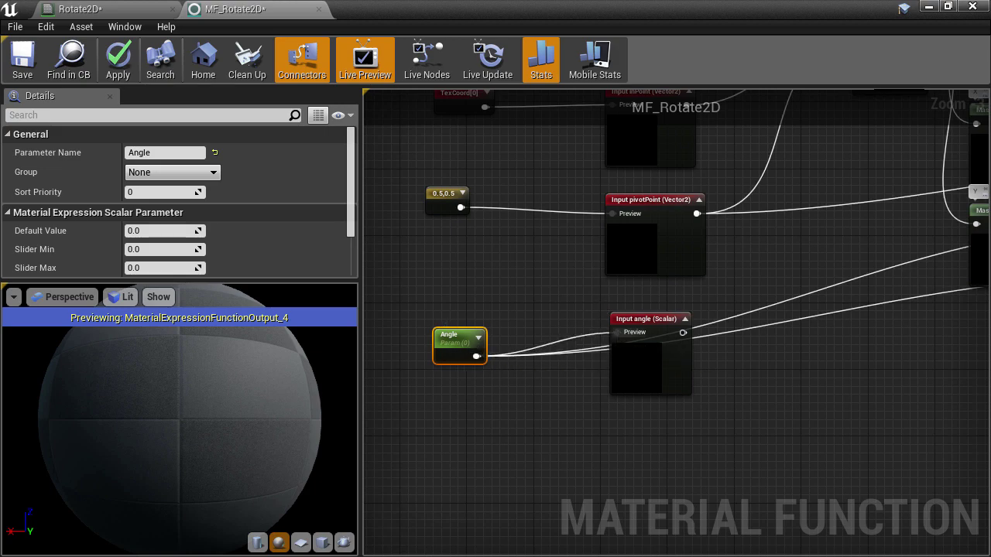
{"action": "right_click_drag", "start_coordinate": [647, 300], "coordinate": [374, 321]}
{"action": "left_click_drag", "start_coordinate": [410, 353], "coordinate": [888, 246]}
{"action": "left_click_drag", "start_coordinate": [410, 354], "coordinate": [887, 296]}
{"action": "right_click_drag", "start_coordinate": [619, 391], "coordinate": [842, 389]}
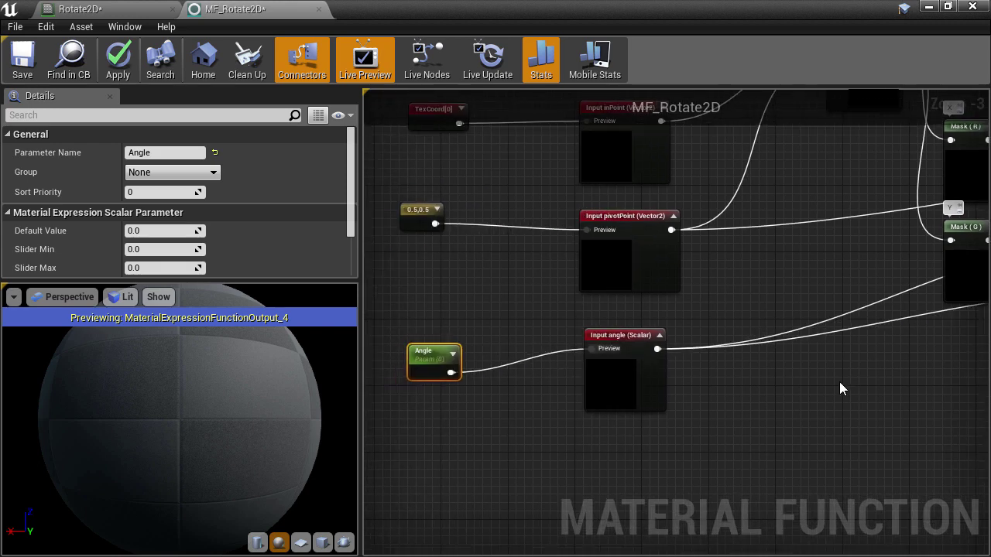
{"action": "left_click", "coordinate": [636, 377]}
{"action": "left_click", "coordinate": [131, 229]}
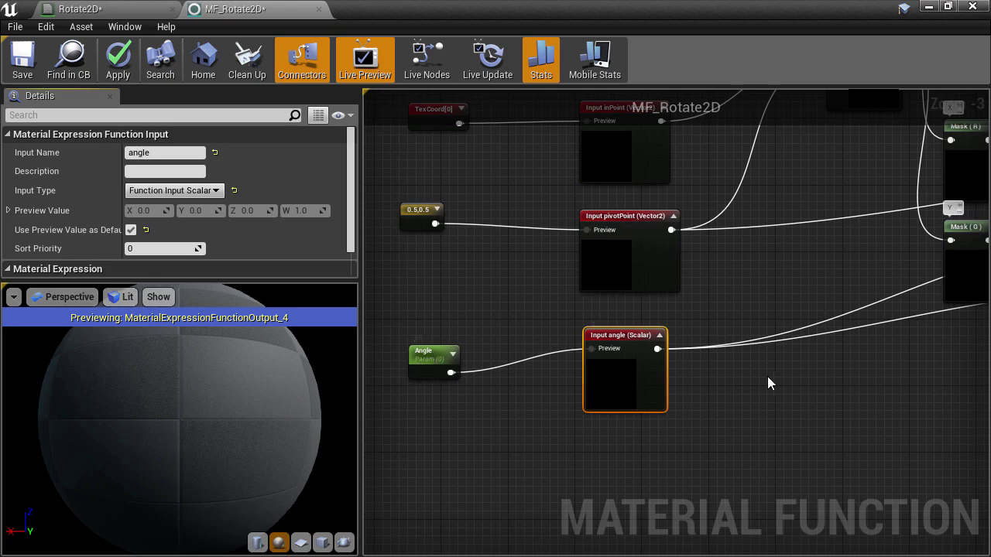
Connect the Add node's output to Output Result
{"action": "right_click_drag", "start_coordinate": [806, 382], "coordinate": [266, 485]}
{"action": "right_click_drag", "start_coordinate": [983, 236], "coordinate": [531, 273]}
{"action": "left_click_drag", "start_coordinate": [576, 245], "coordinate": [776, 323]}
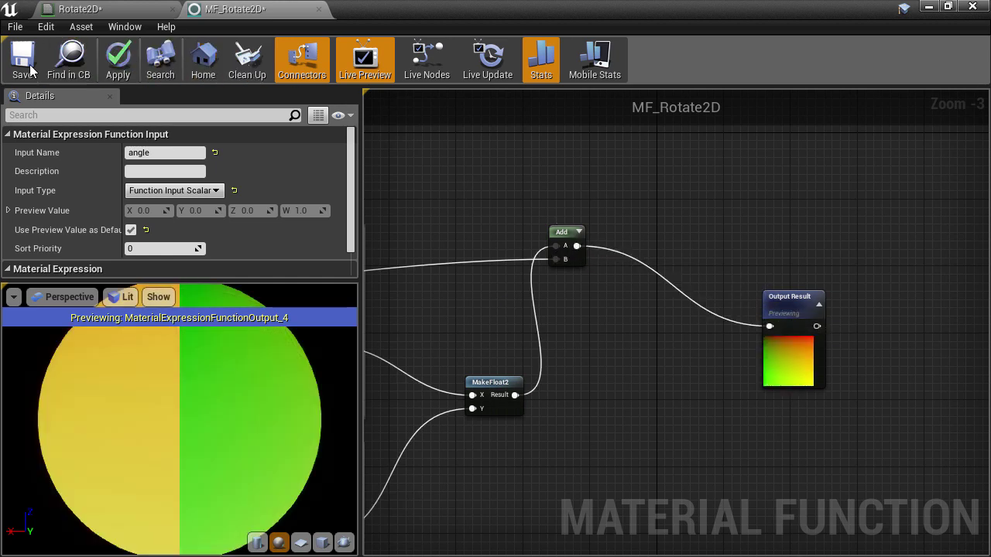
Save MF_Rotate2D and rearrange the TexCoord node near the Texture Sample in Rotate2D
{"action": "left_click", "coordinate": [27, 69]}
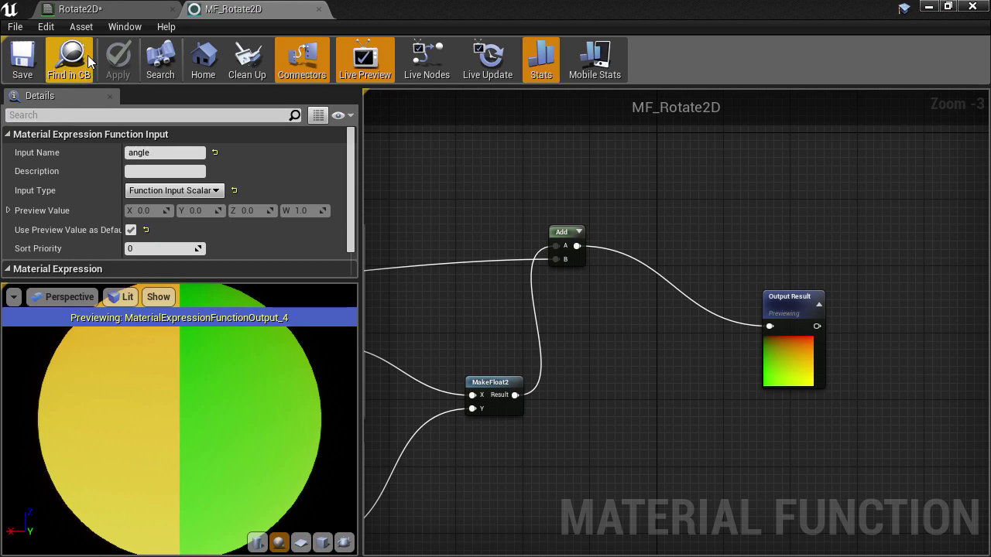
{"action": "left_click", "coordinate": [101, 12]}
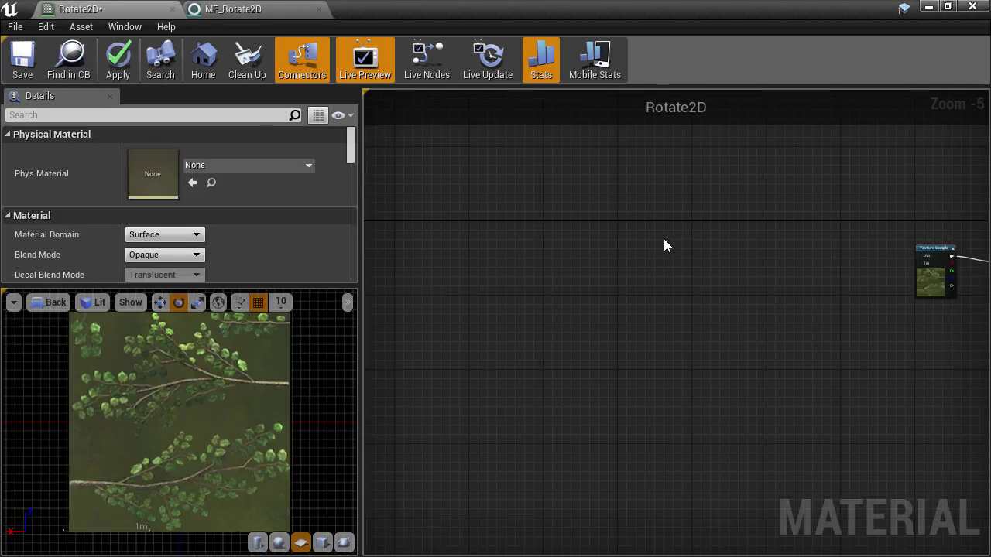
{"action": "right_click_drag", "start_coordinate": [659, 243], "coordinate": [836, 239]}
{"action": "left_click_drag", "start_coordinate": [405, 240], "coordinate": [716, 262]}
{"action": "right_click_drag", "start_coordinate": [716, 267], "coordinate": [515, 219]}
{"action": "left_click_drag", "start_coordinate": [480, 270], "coordinate": [606, 270]}
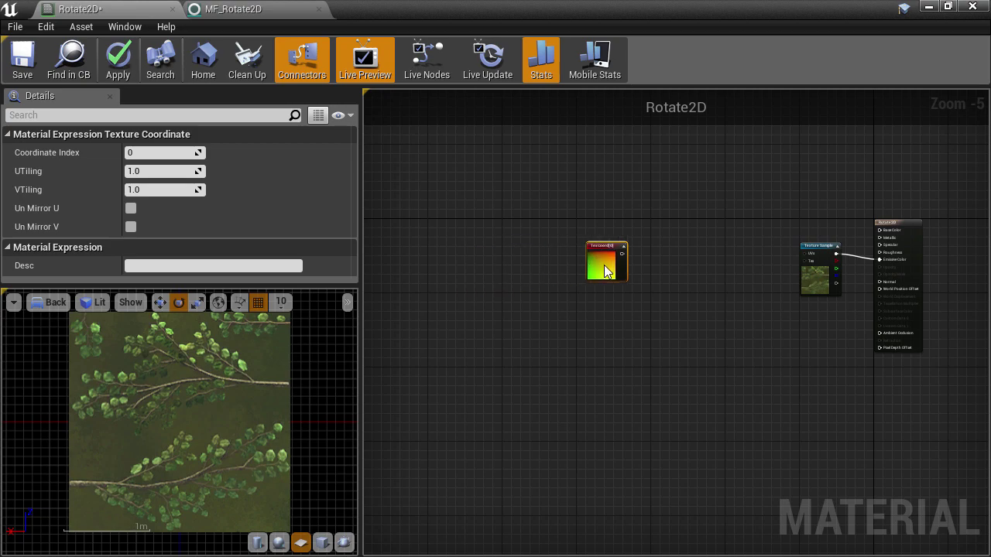
{"action": "scroll", "coordinate": [617, 304], "scroll_direction": "up", "scroll_amount": 2}
{"action": "right_click_drag", "start_coordinate": [643, 303], "coordinate": [581, 303]}
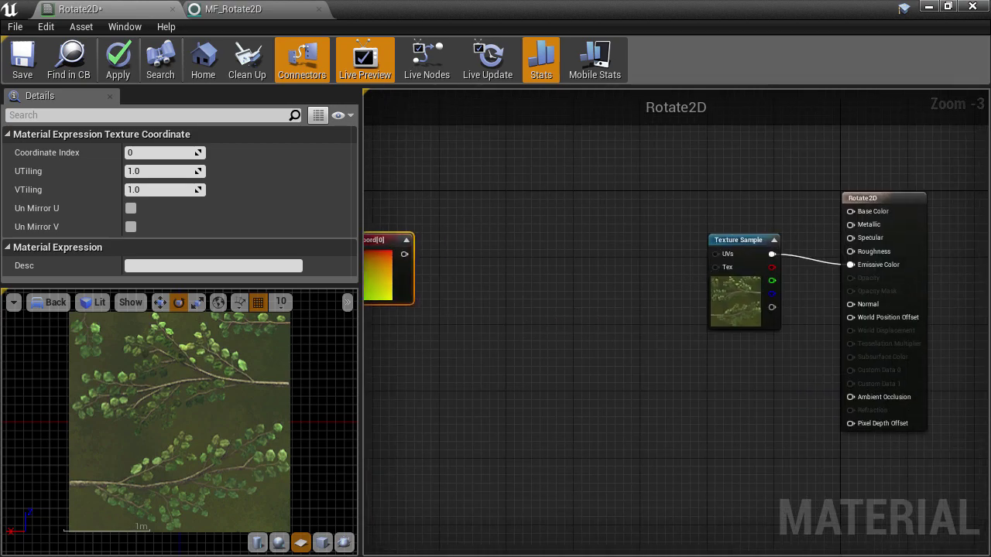
{"action": "scroll", "coordinate": [557, 279], "scroll_direction": "up", "scroll_amount": 2}
Add a Material Function call set to MF_Rotate2D and feed its result into the Texture Sample's UVs
{"action": "right_click", "coordinate": [572, 254]}
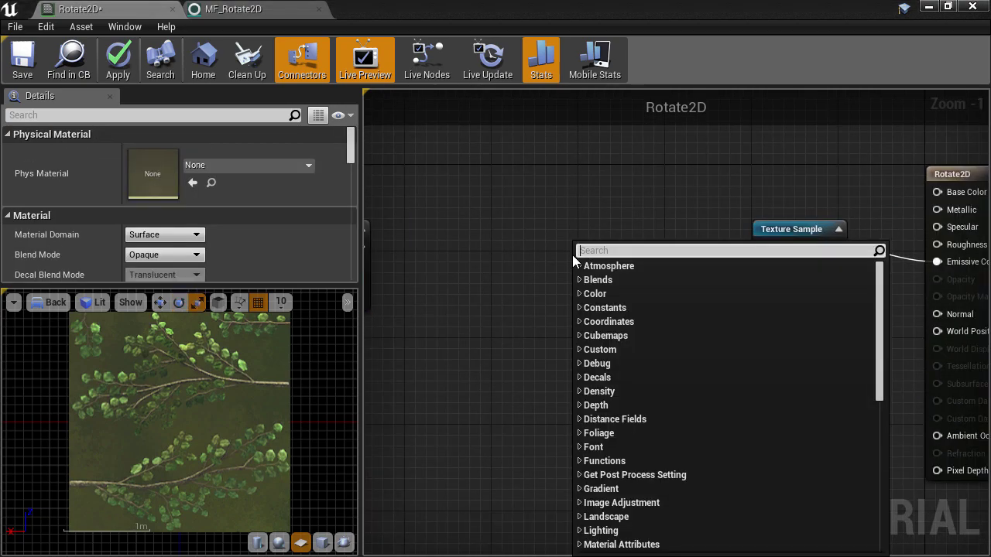
{"action": "type", "text": "mater"}
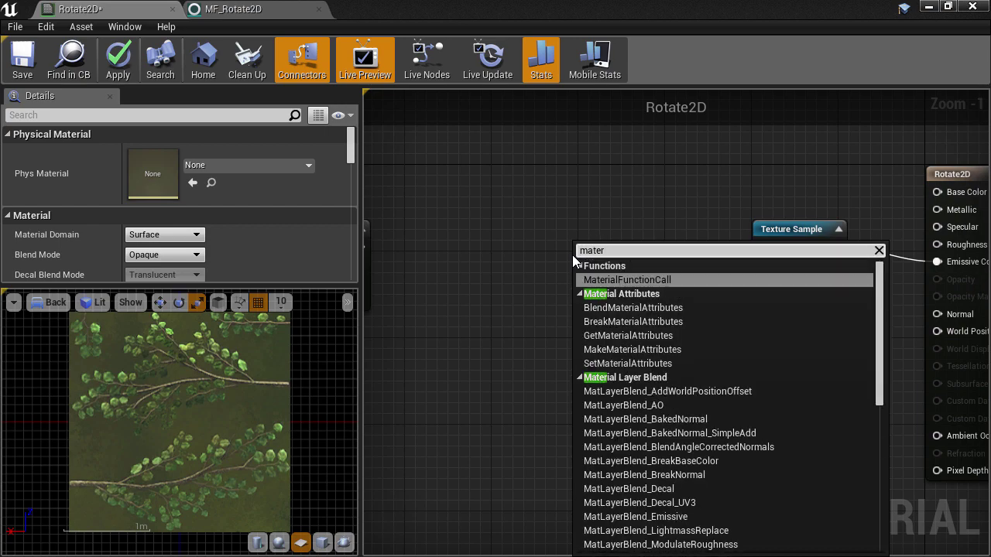
{"action": "key", "text": "Return"}
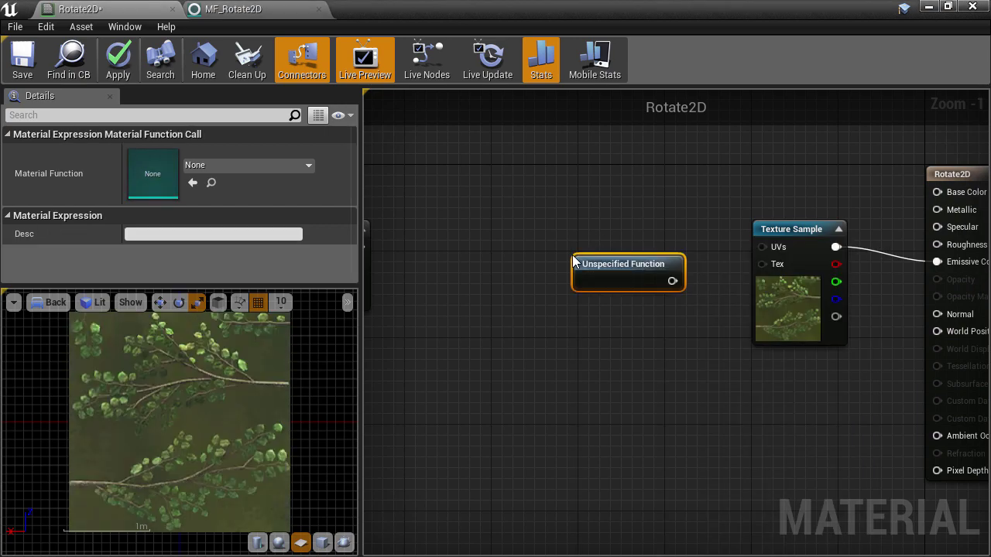
{"action": "left_click", "coordinate": [308, 164]}
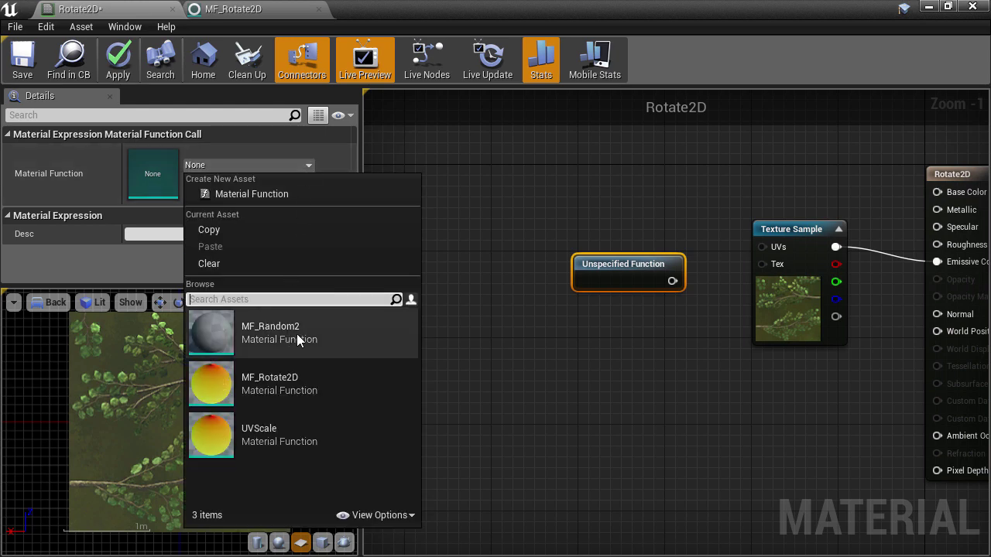
{"action": "left_click", "coordinate": [319, 383]}
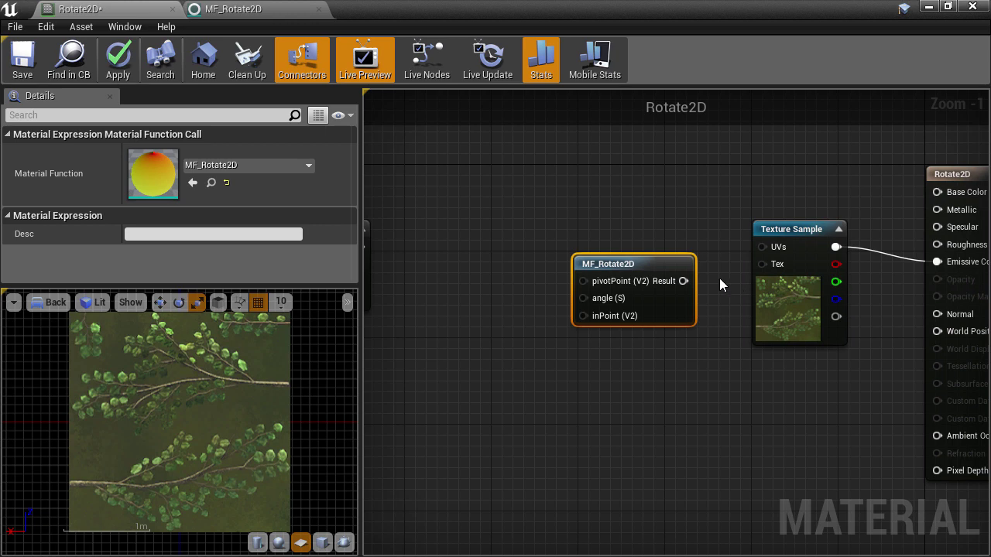
{"action": "left_click_drag", "start_coordinate": [684, 281], "coordinate": [763, 247]}
Multiply a Time node by 0.2 and connect the product to MF_Rotate2D's angle input
{"action": "right_click", "coordinate": [464, 328]}
{"action": "type", "text": "time"}
{"action": "key", "text": "Return"}
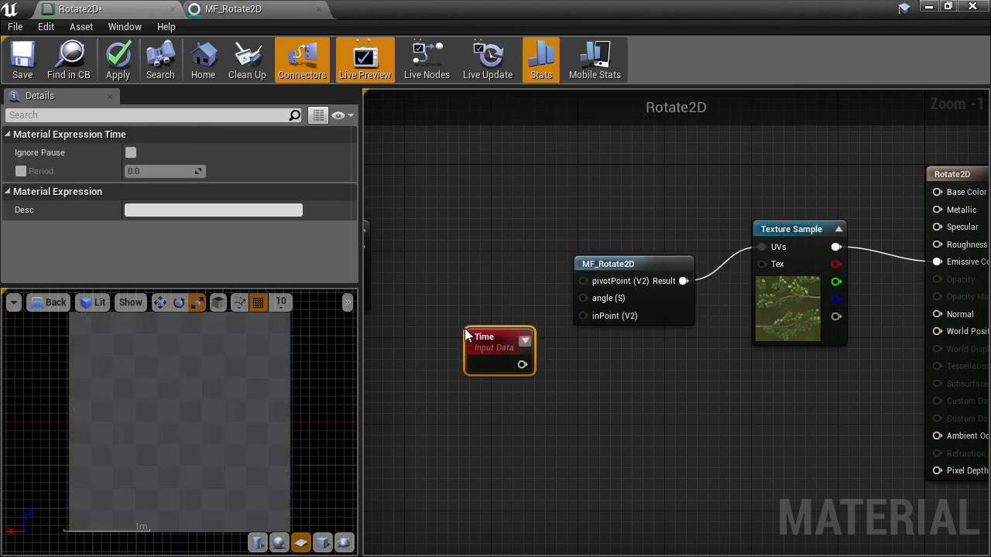
{"action": "left_click_drag", "start_coordinate": [483, 348], "coordinate": [481, 368]}
{"action": "left_click", "coordinate": [470, 340]}
{"action": "left_click", "coordinate": [147, 170]}
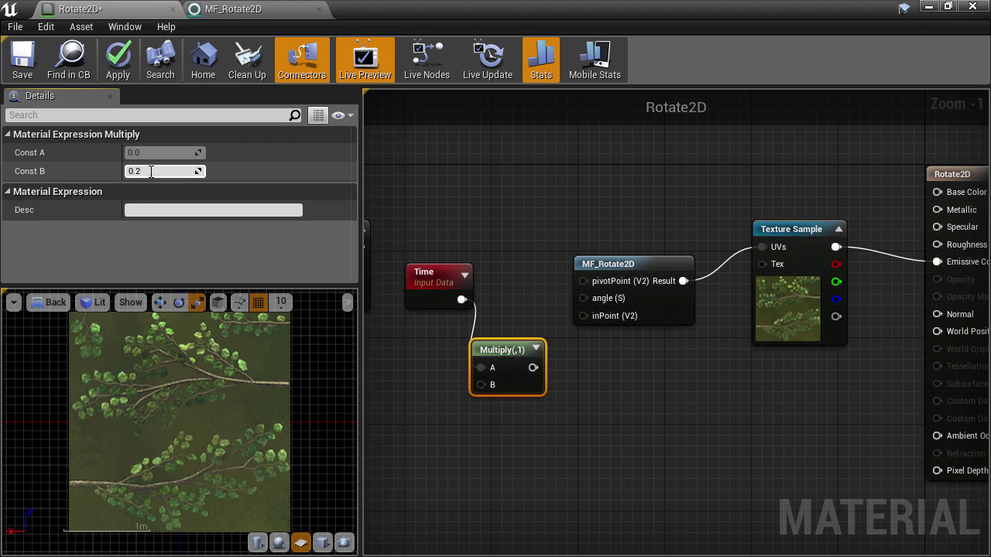
{"action": "key", "text": "Return"}
{"action": "left_click_drag", "start_coordinate": [540, 367], "coordinate": [584, 298]}
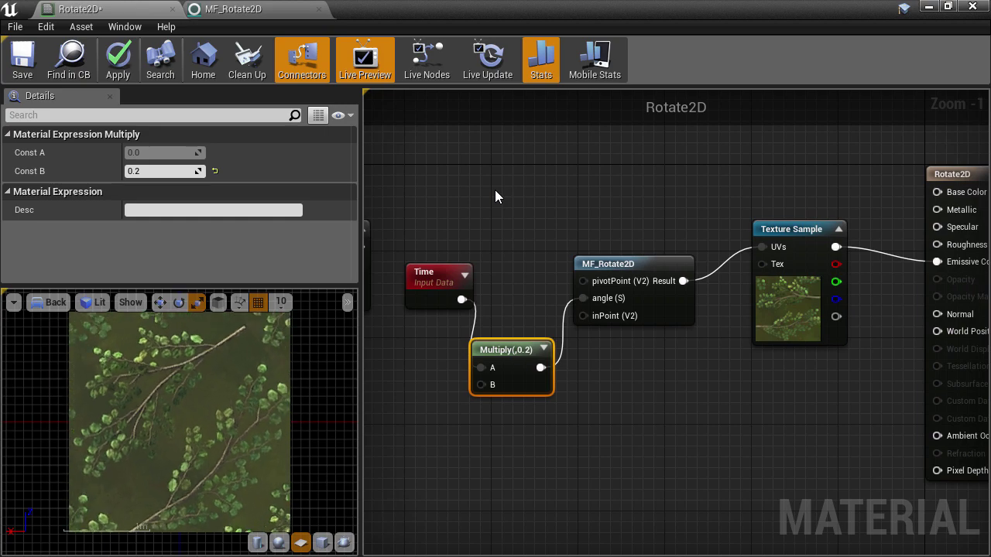
{"action": "left_click", "coordinate": [468, 182]}
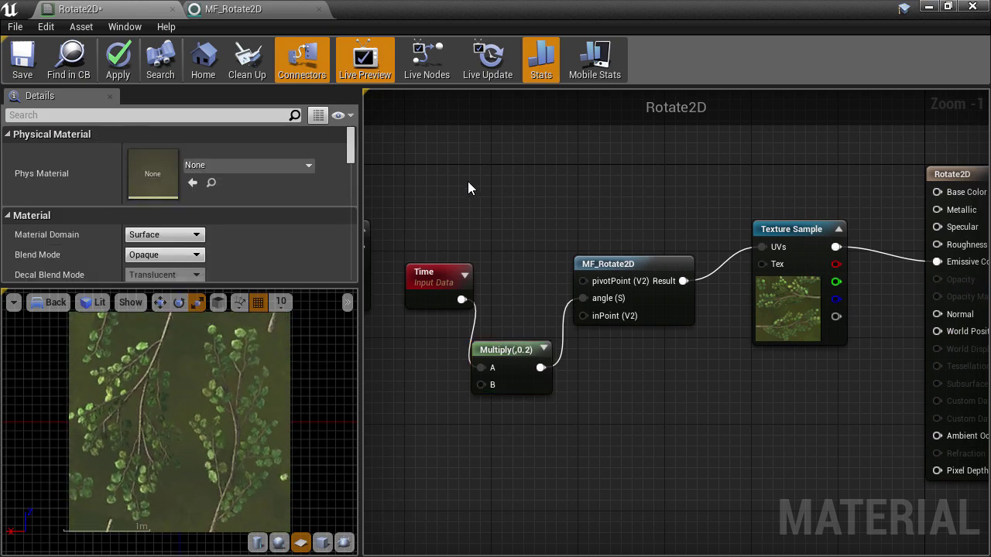
In MF_Rotate2D, wire a new 0,0 constant into pivotPoint's preview and move the 0.5,0.5 constant aside
{"action": "left_click", "coordinate": [233, 9]}
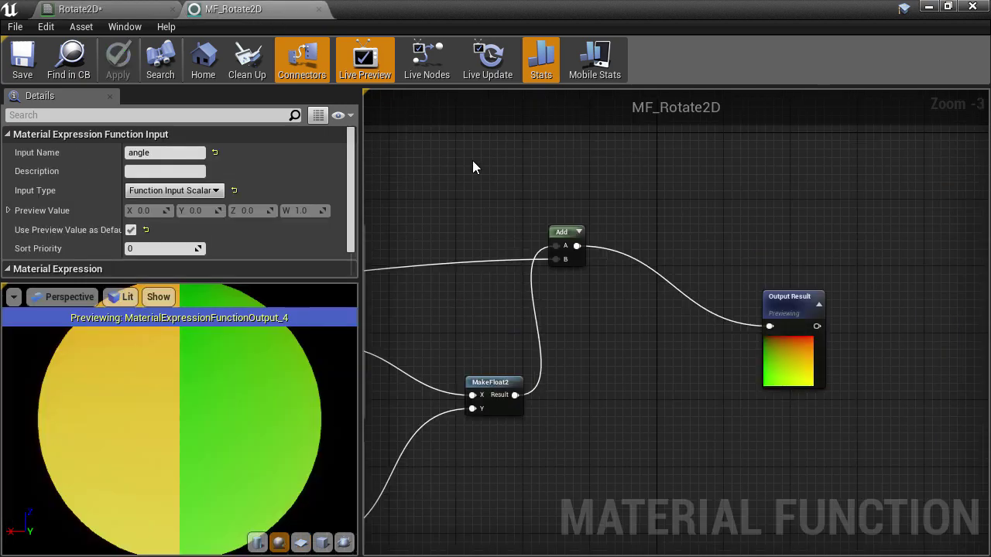
{"action": "scroll", "coordinate": [565, 194], "scroll_direction": "up", "scroll_amount": 5}
{"action": "right_click_drag", "start_coordinate": [582, 218], "coordinate": [722, 206]}
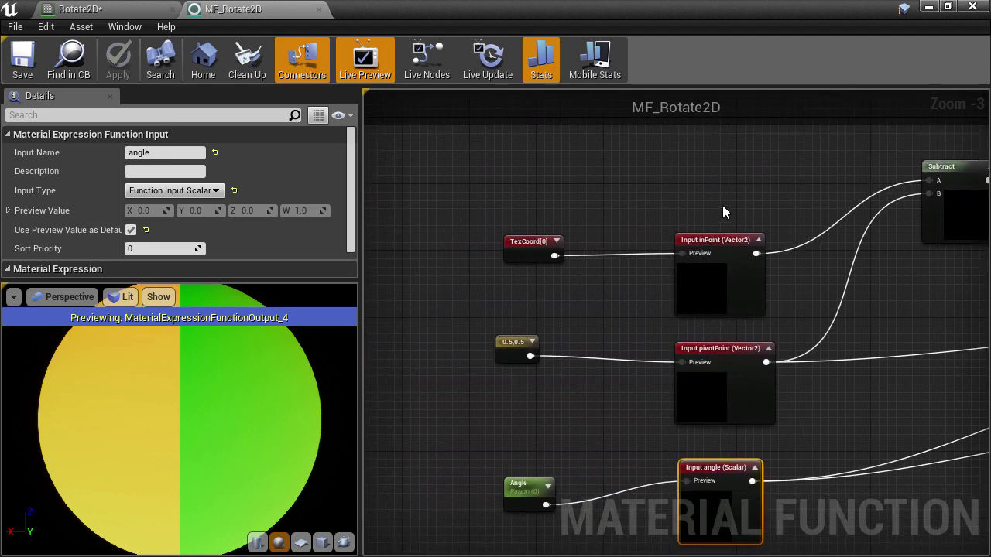
{"action": "right_click_drag", "start_coordinate": [823, 310], "coordinate": [712, 245]}
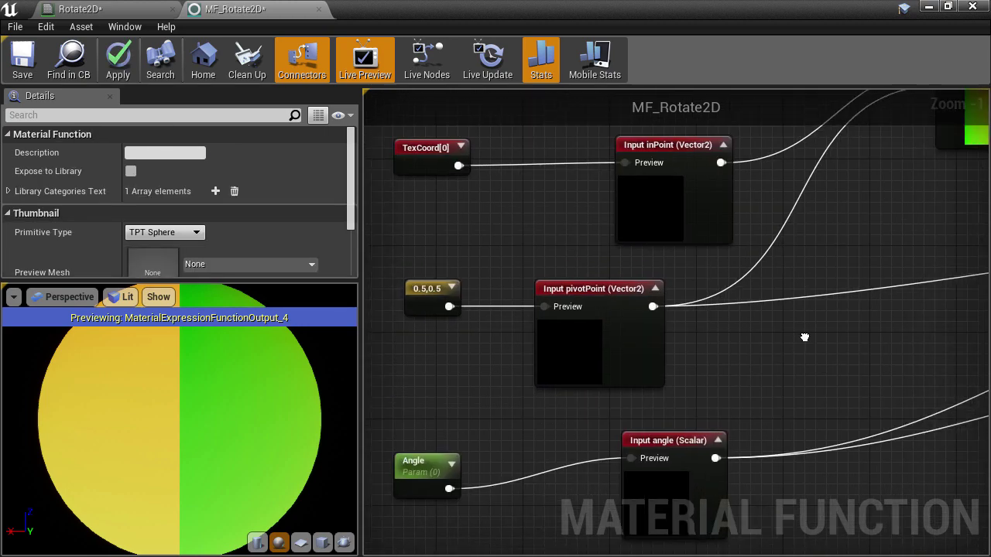
{"action": "right_click_drag", "start_coordinate": [531, 333], "coordinate": [520, 329]}
{"action": "left_click", "coordinate": [418, 338]}
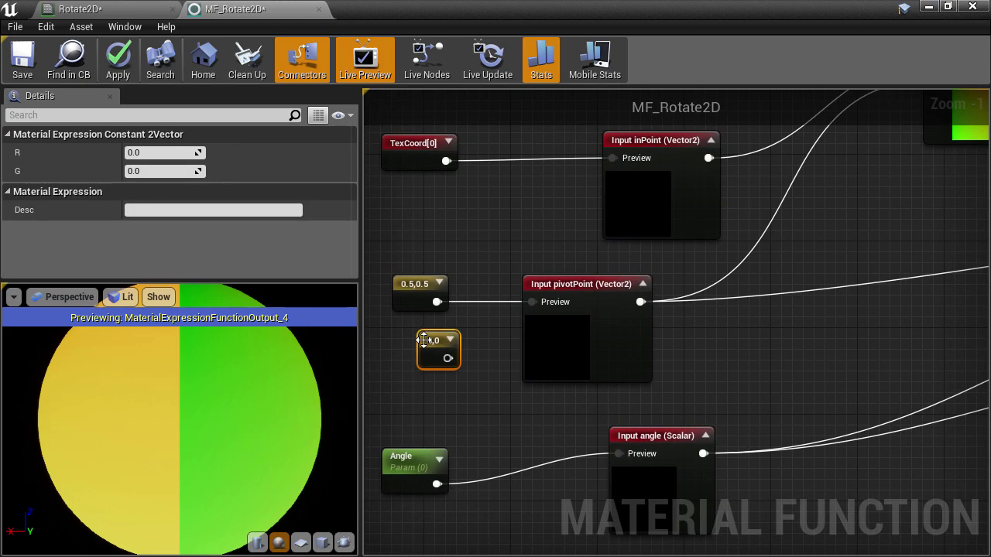
{"action": "left_click_drag", "start_coordinate": [443, 358], "coordinate": [532, 301]}
{"action": "left_click", "coordinate": [434, 297]}
{"action": "left_click_drag", "start_coordinate": [434, 297], "coordinate": [738, 349]}
Add a Subtract of 0.5,0.5 minus pivotPoint feeding the main Subtract's B, and rewire Add's B
{"action": "right_click", "coordinate": [799, 335]}
{"action": "type", "text": "sub"}
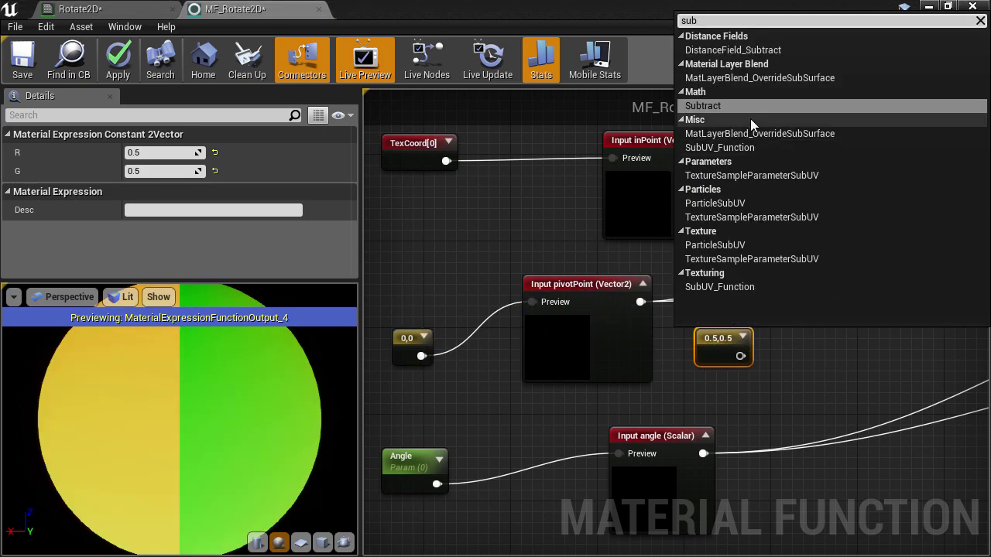
{"action": "key", "text": "Return"}
{"action": "left_click_drag", "start_coordinate": [741, 355], "coordinate": [808, 354]}
{"action": "left_click_drag", "start_coordinate": [636, 302], "coordinate": [811, 375]}
{"action": "right_click_drag", "start_coordinate": [870, 232], "coordinate": [591, 400]}
{"action": "left_click_drag", "start_coordinate": [572, 459], "coordinate": [658, 189]}
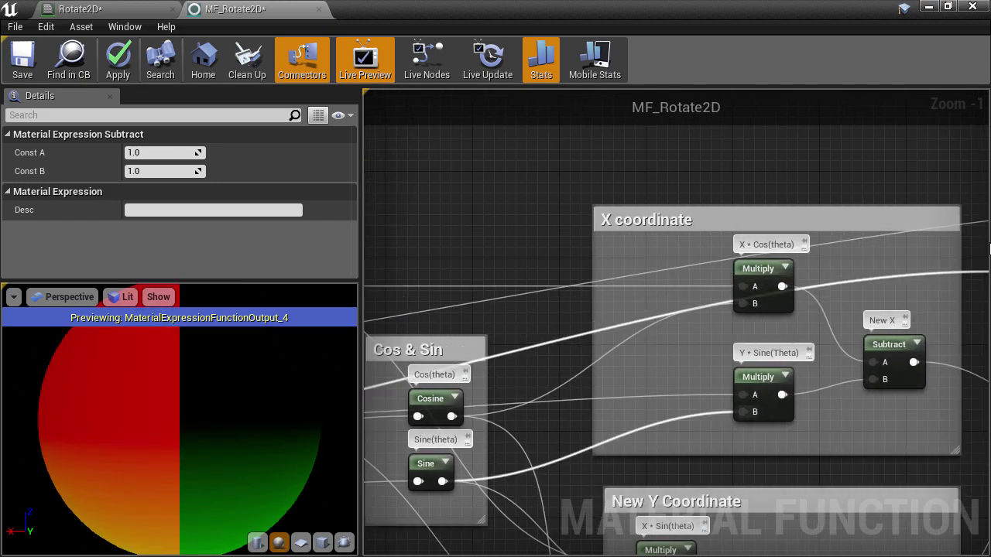
{"action": "left_click_drag", "start_coordinate": [989, 248], "coordinate": [825, 253]}
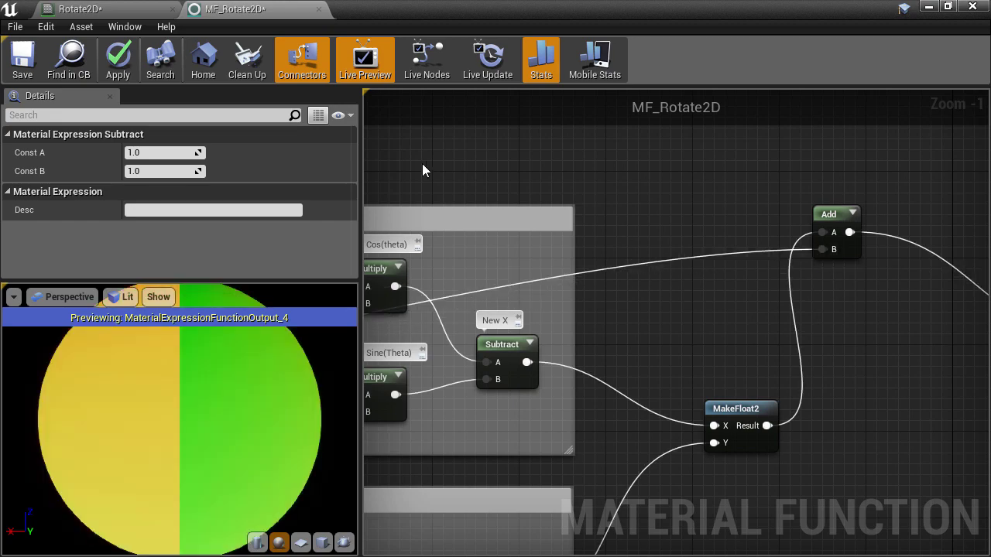
Wire the constant to MF_Rotate2D's pivotPoint, set it to 0.4,0.2, then break that link
{"action": "left_click", "coordinate": [115, 8]}
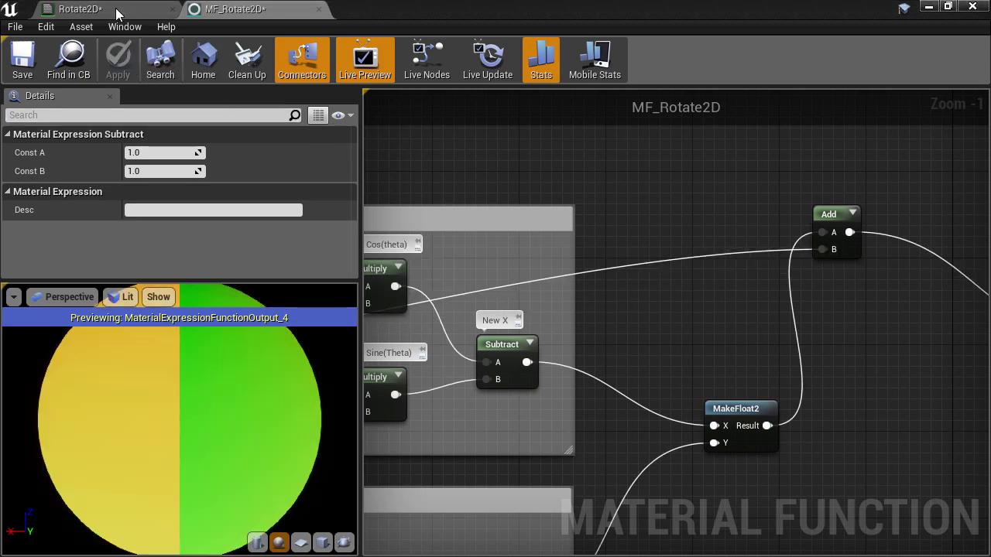
{"action": "left_click_drag", "start_coordinate": [606, 202], "coordinate": [734, 278]}
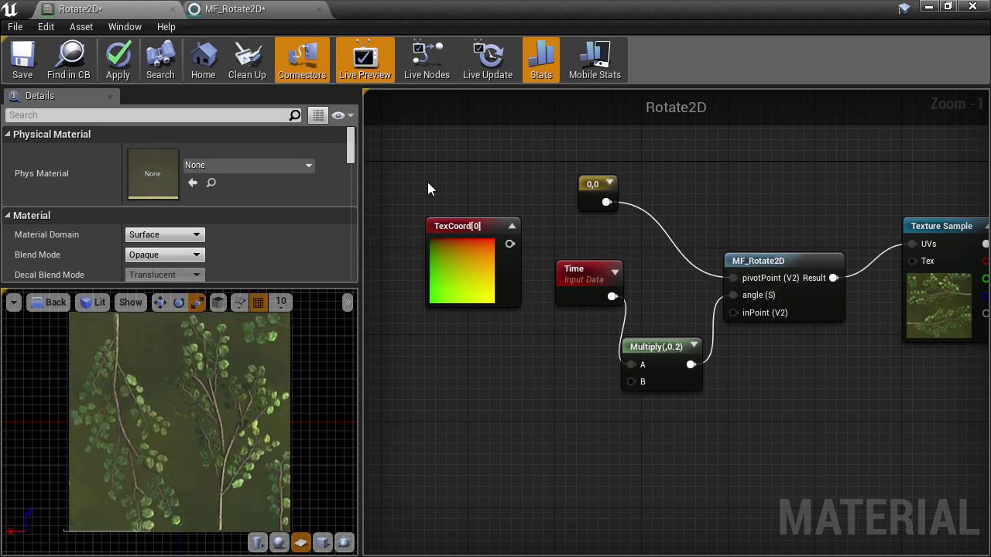
{"action": "left_click", "coordinate": [589, 186]}
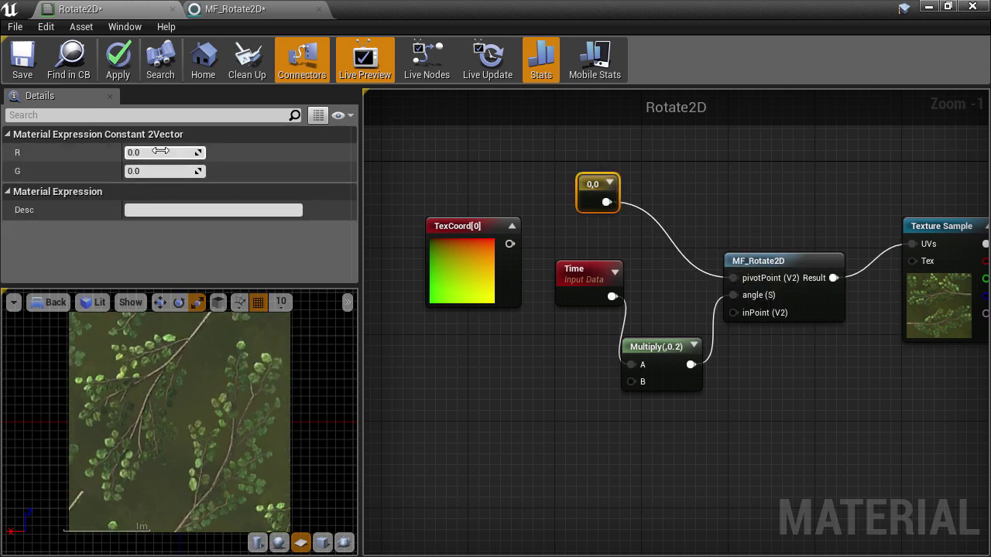
{"action": "type", "text": "0.4"}
{"action": "key", "text": "Return"}
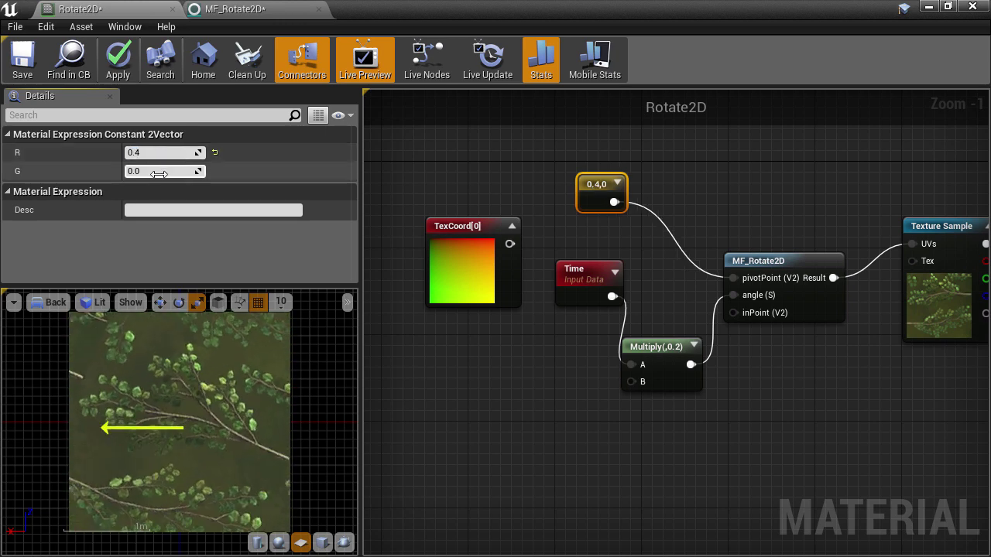
{"action": "type", "text": "0.2"}
{"action": "key", "text": "Return"}
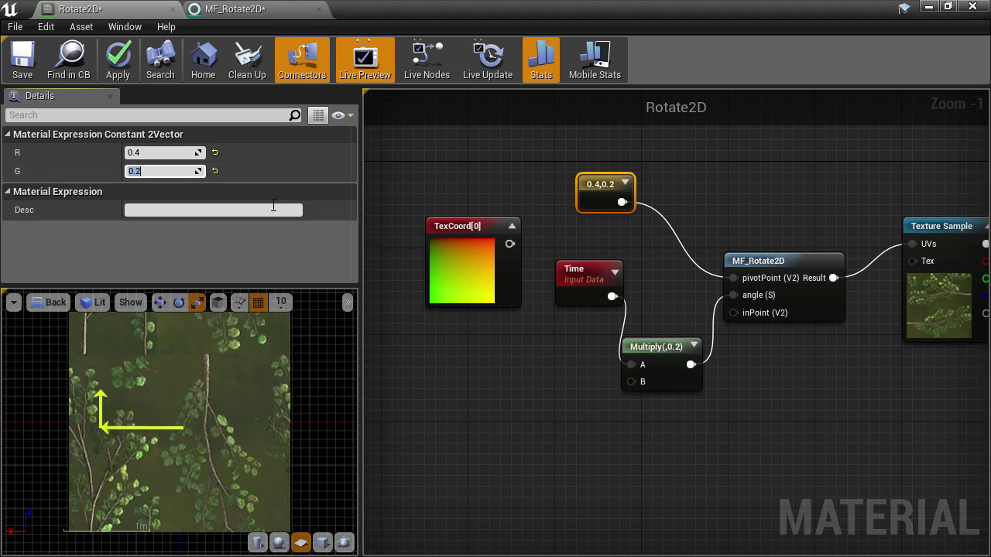
{"action": "left_click", "coordinate": [735, 277], "text": "alt"}
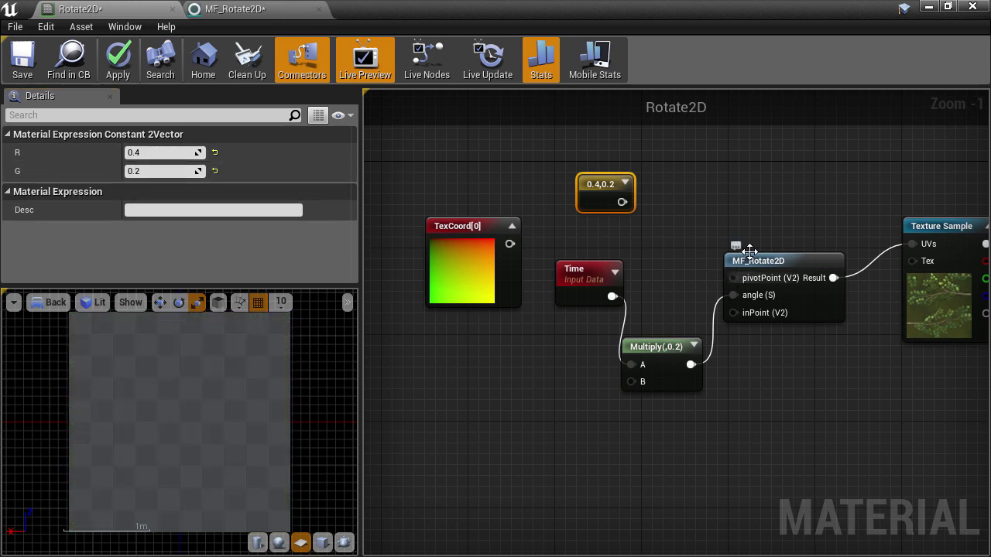
{"action": "right_click_drag", "start_coordinate": [783, 188], "coordinate": [671, 205]}
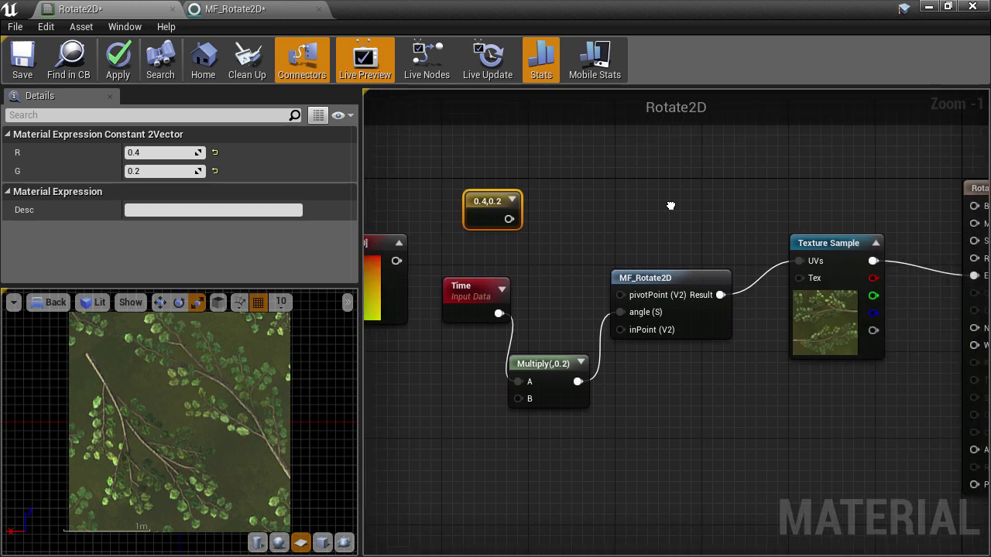